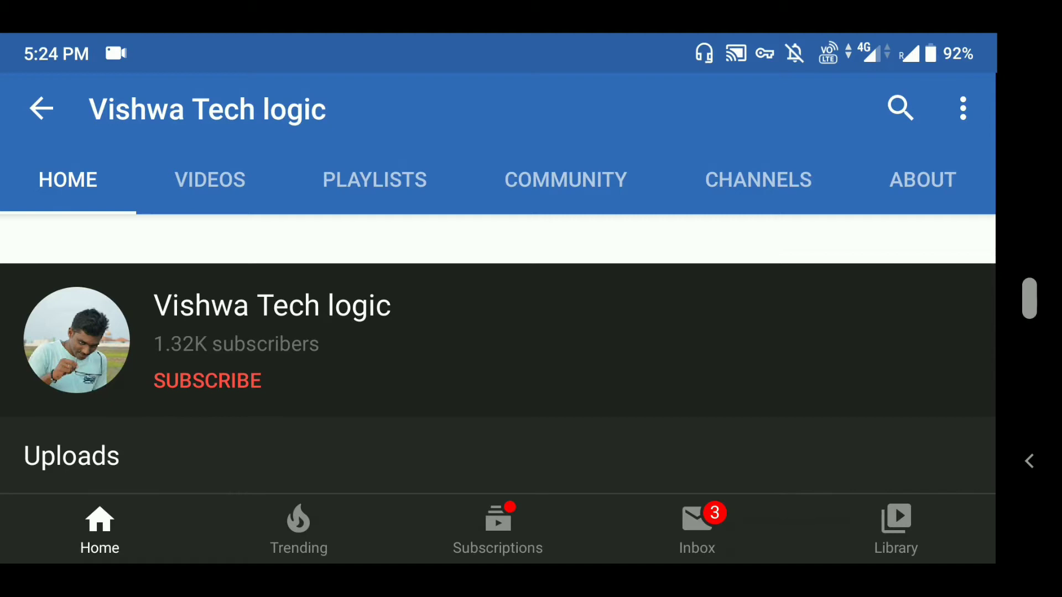
- Subscribe to Vishwa Tech logic with all notifications on and show its playlists
left_click(213, 381)
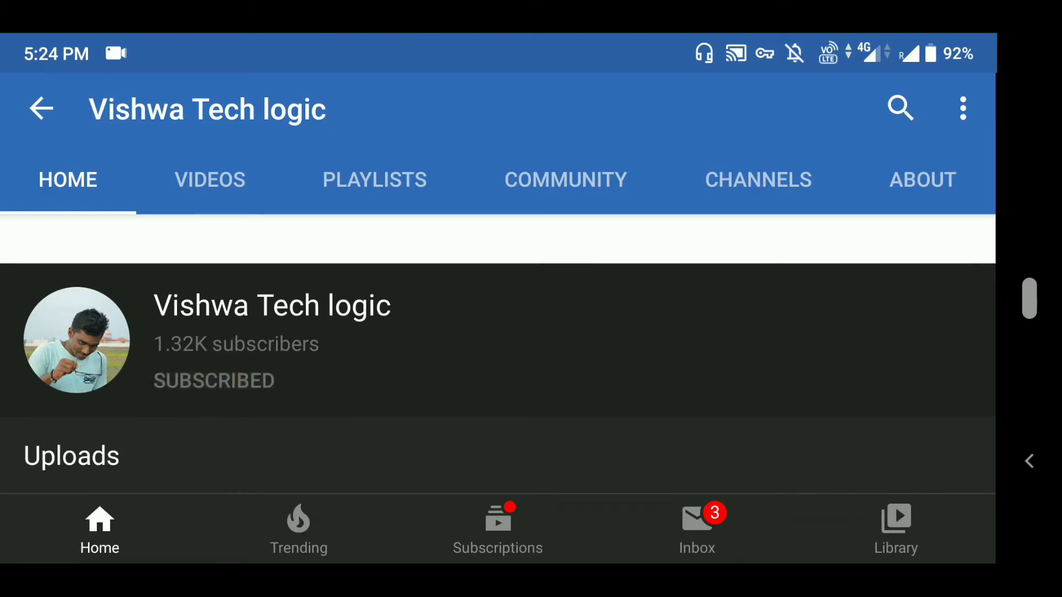
left_click(957, 381)
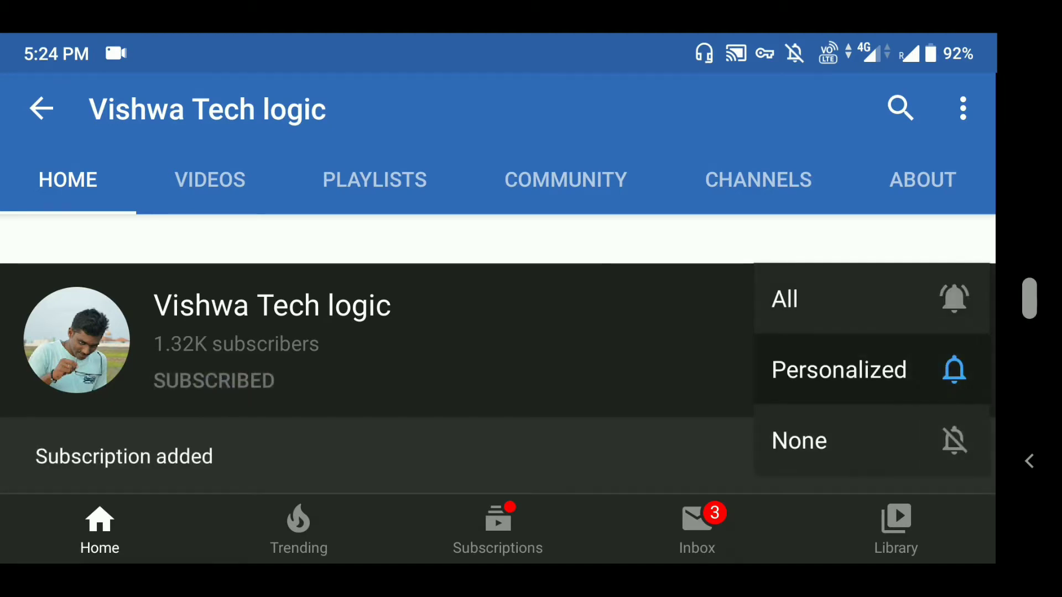
left_click(897, 299)
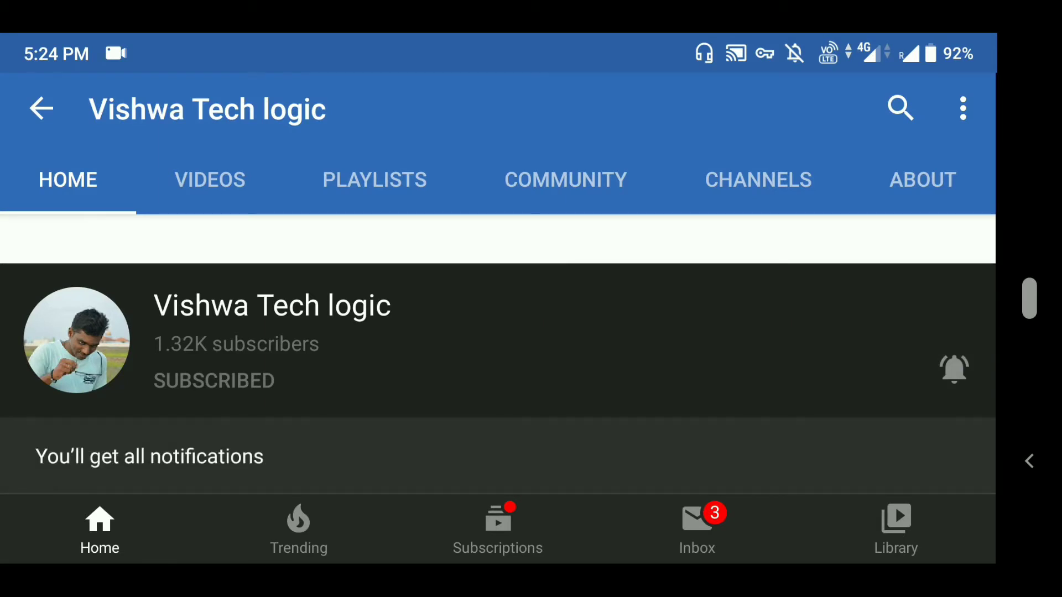
left_click_drag(691, 410, 474, 409)
left_click_drag(530, 387, 431, 417)
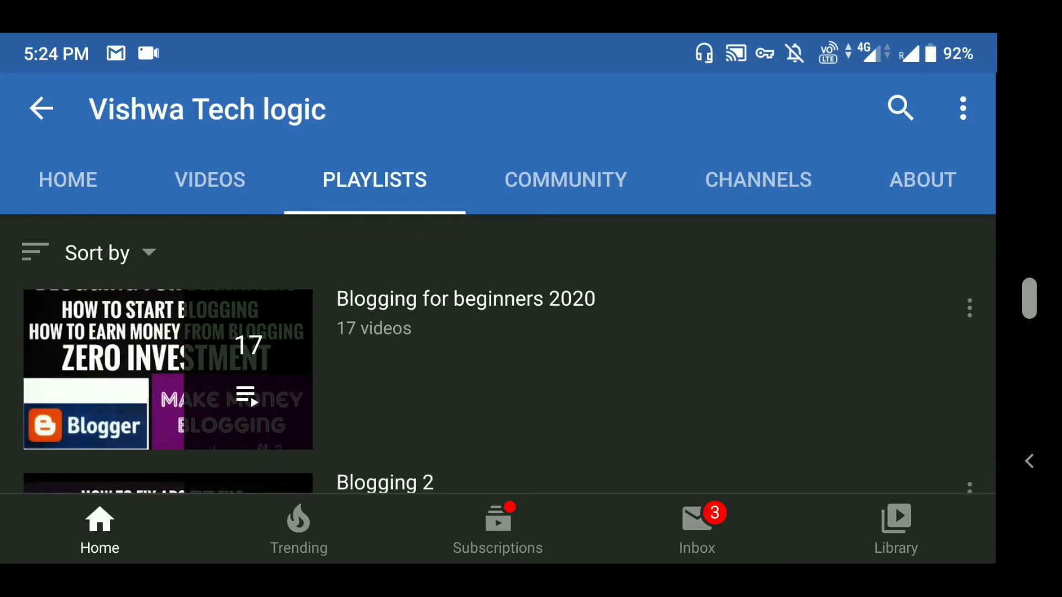
- Browse the Blogging for beginners 2020 playlist, return to the channel, and dismiss the notification shade
left_click(712, 325)
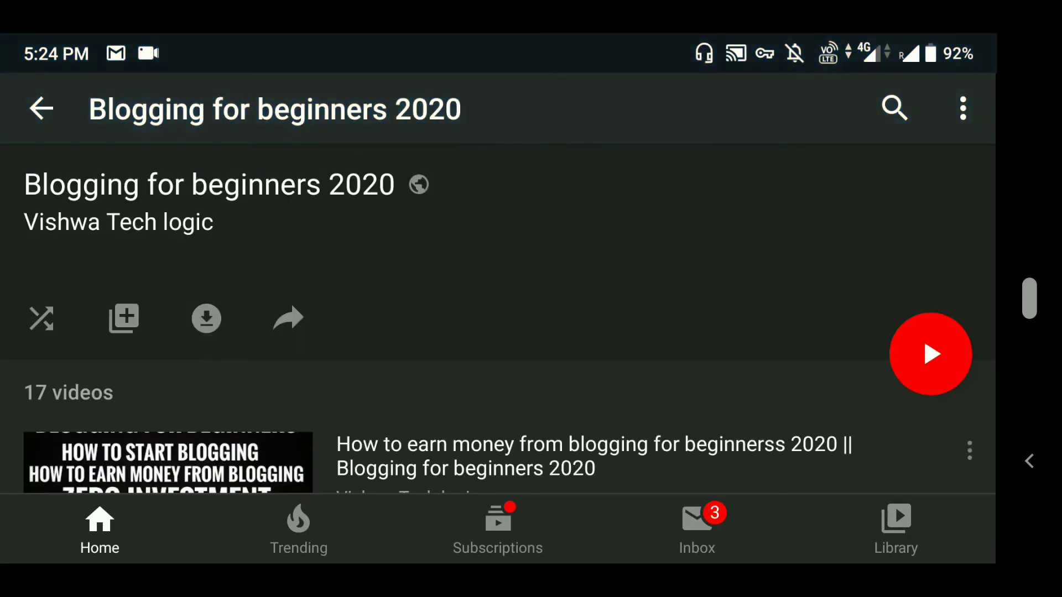
mouse_move(707, 468)
left_mouse_down()
mouse_move(777, 146)
mouse_move(835, 109)
mouse_move(828, 58)
left_mouse_up()
left_click(41, 108)
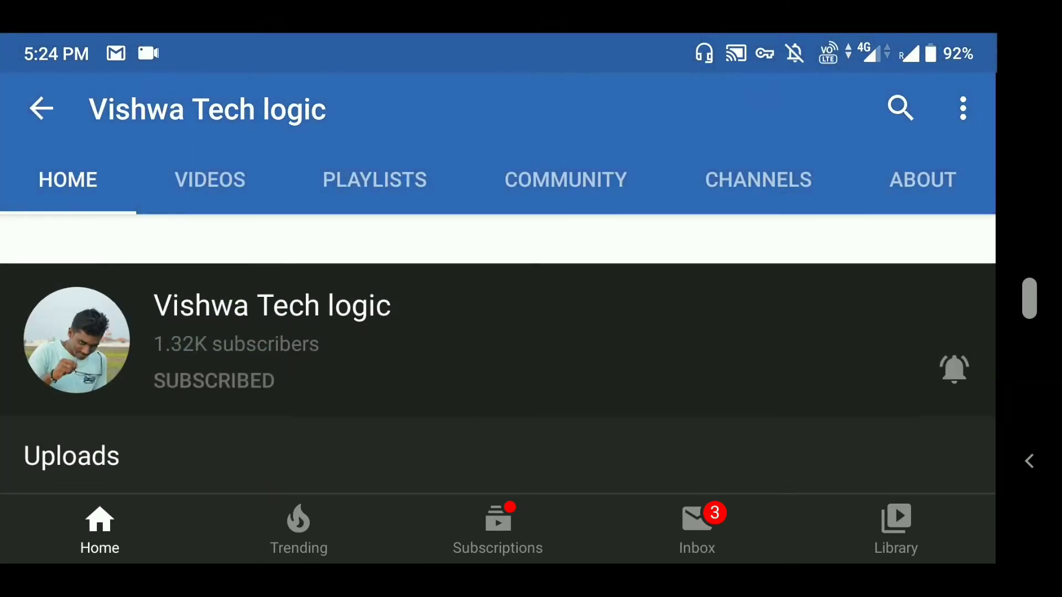
left_click_drag(497, 39, 497, 332)
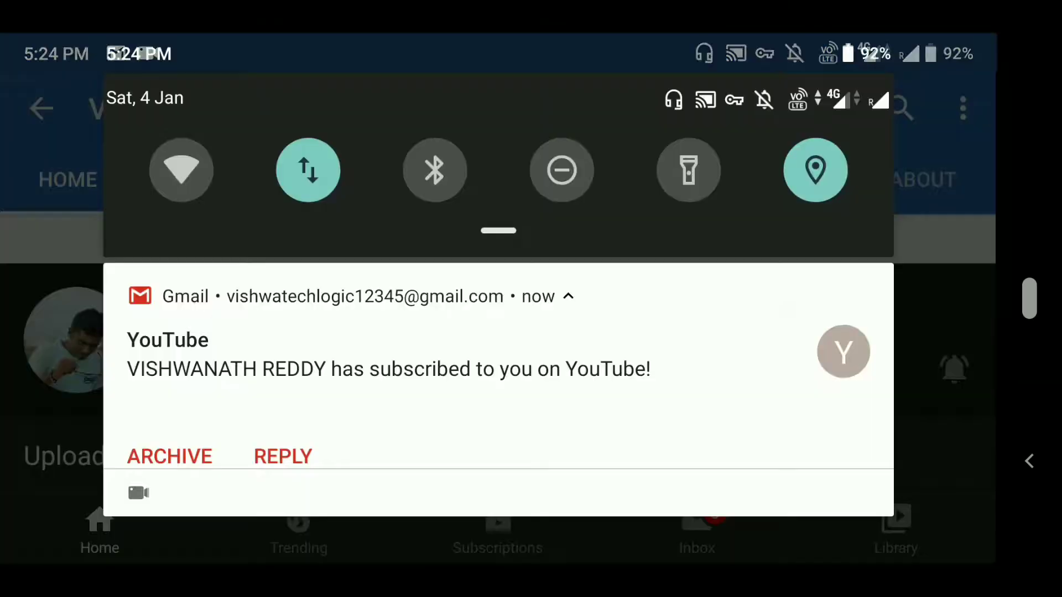
left_click(924, 429)
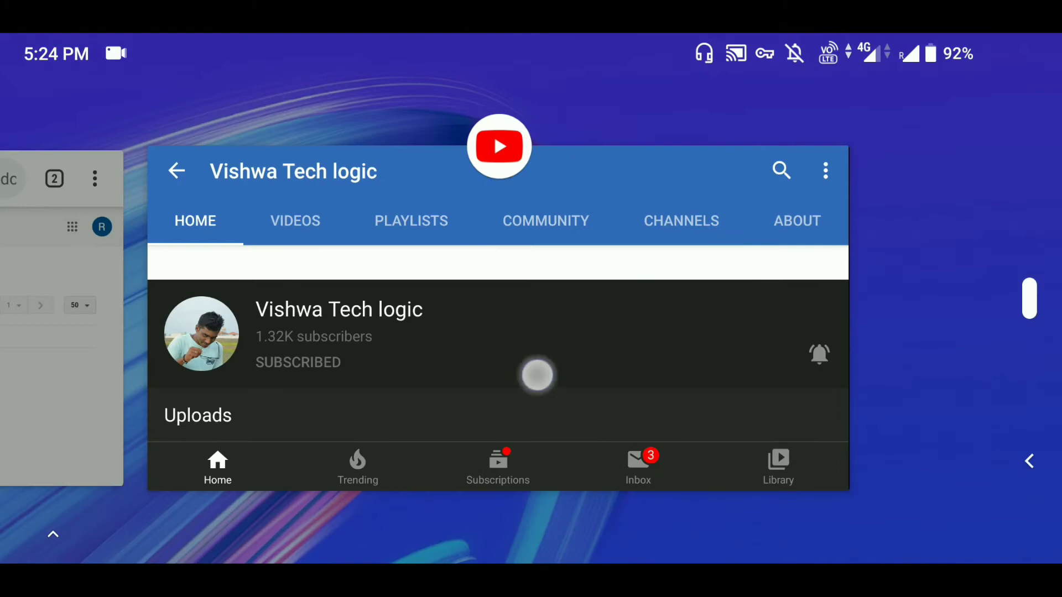
- Switch to Chrome's GoDaddy Products tab and open DNS for songtolyrics.com
left_click_drag(535, 372, 1040, 376)
left_click(641, 332)
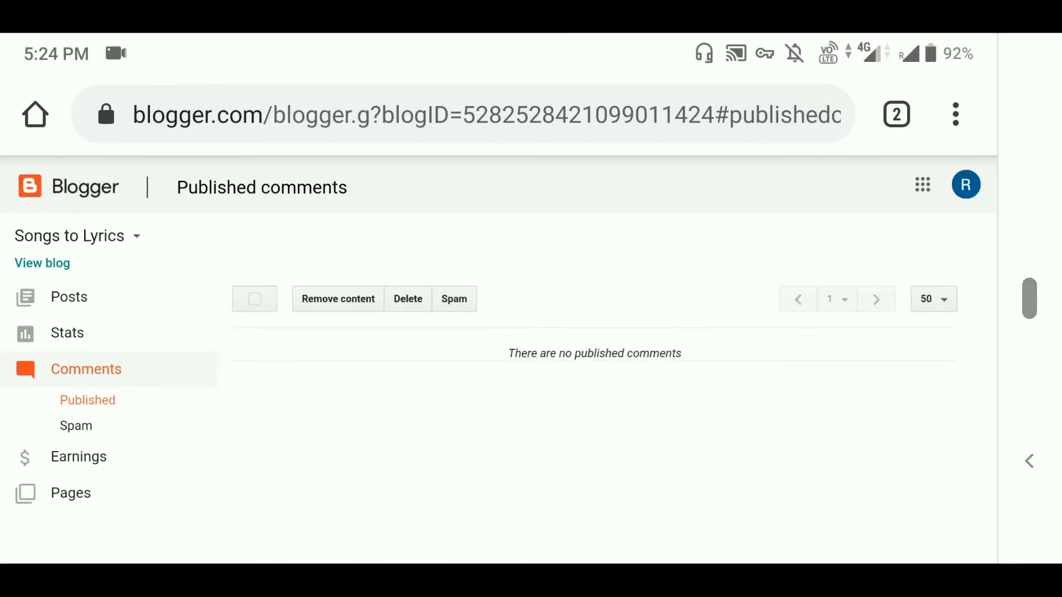
left_click_drag(99, 485, 133, 304)
left_click(896, 114)
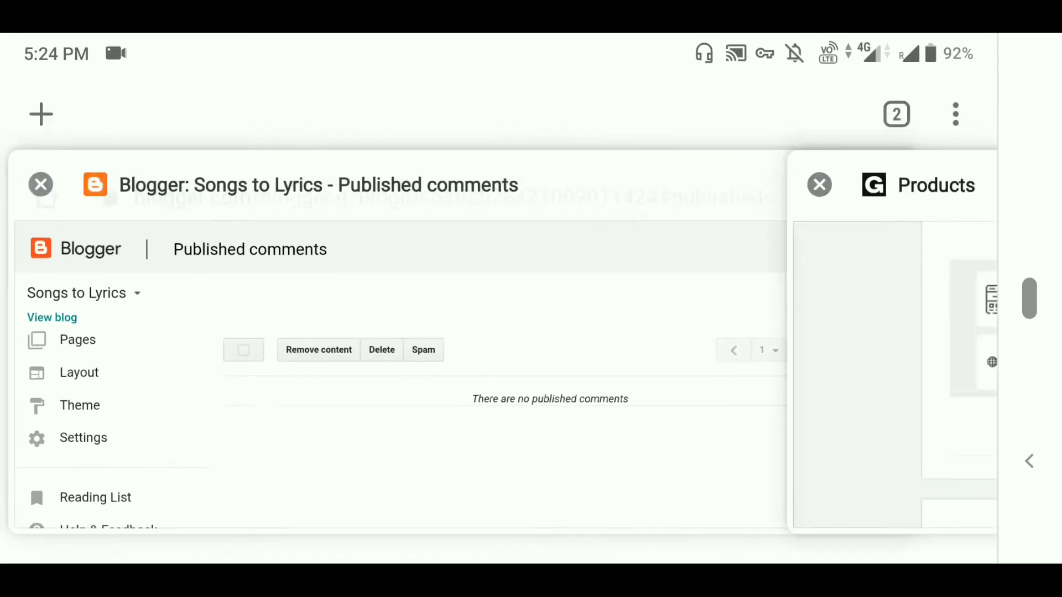
left_click_drag(829, 387, 608, 387)
left_click(301, 471)
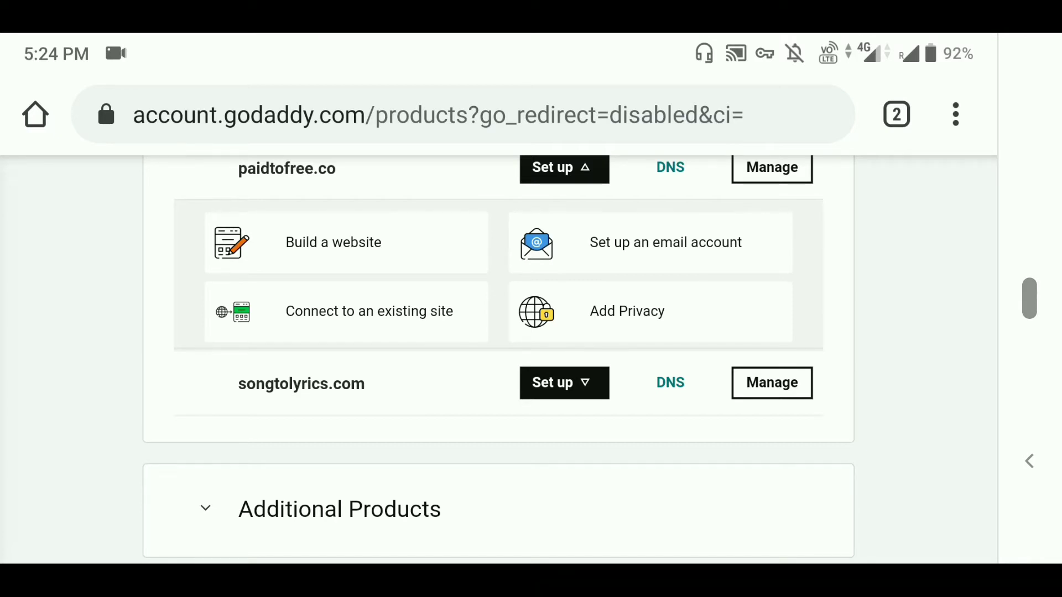
left_click(670, 382)
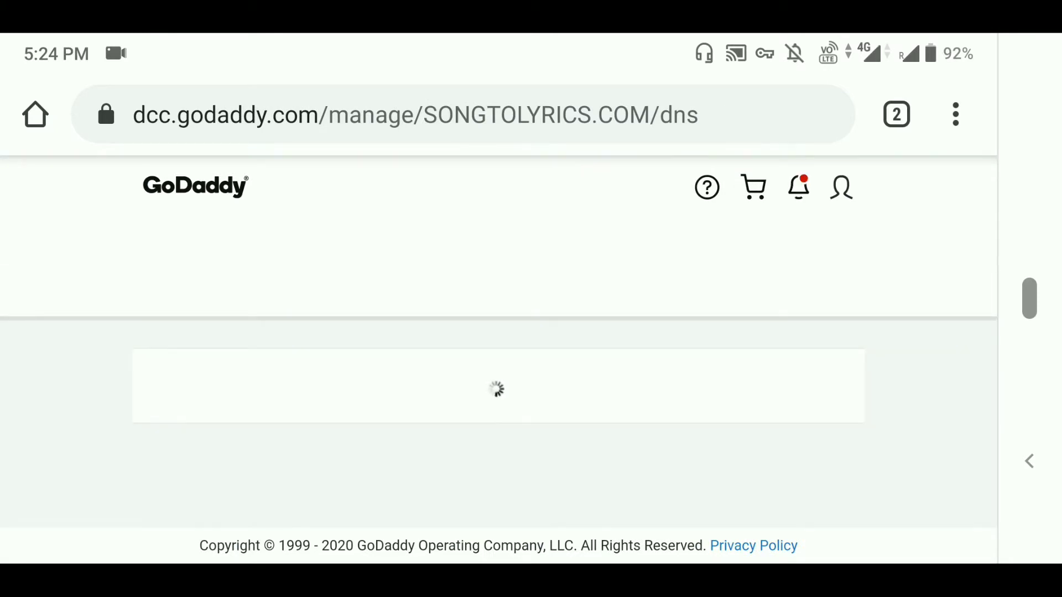
- Copy the SONGTOLYRICS.COM domain name from the DNS Management page
left_click(896, 115)
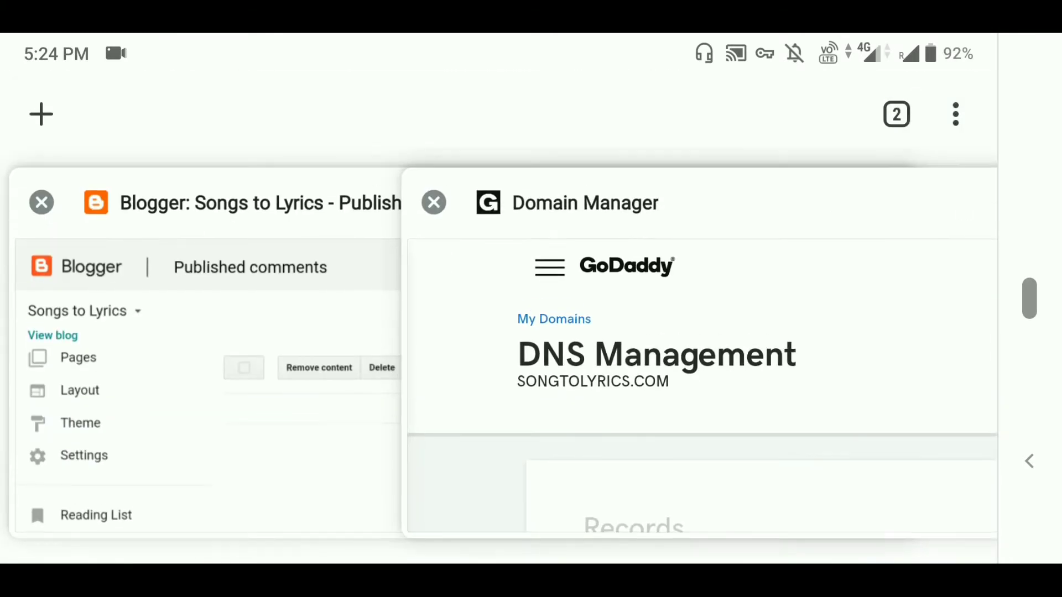
left_click(758, 411)
scroll(709, 363, "down", 5)
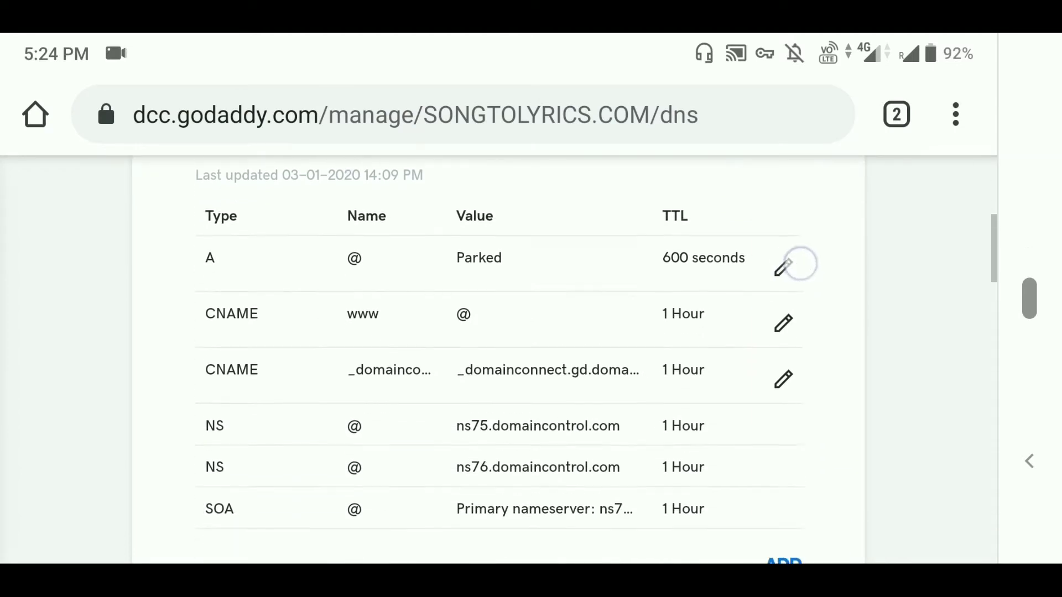
scroll(800, 263, "up", 3)
scroll(774, 430, "up", 3)
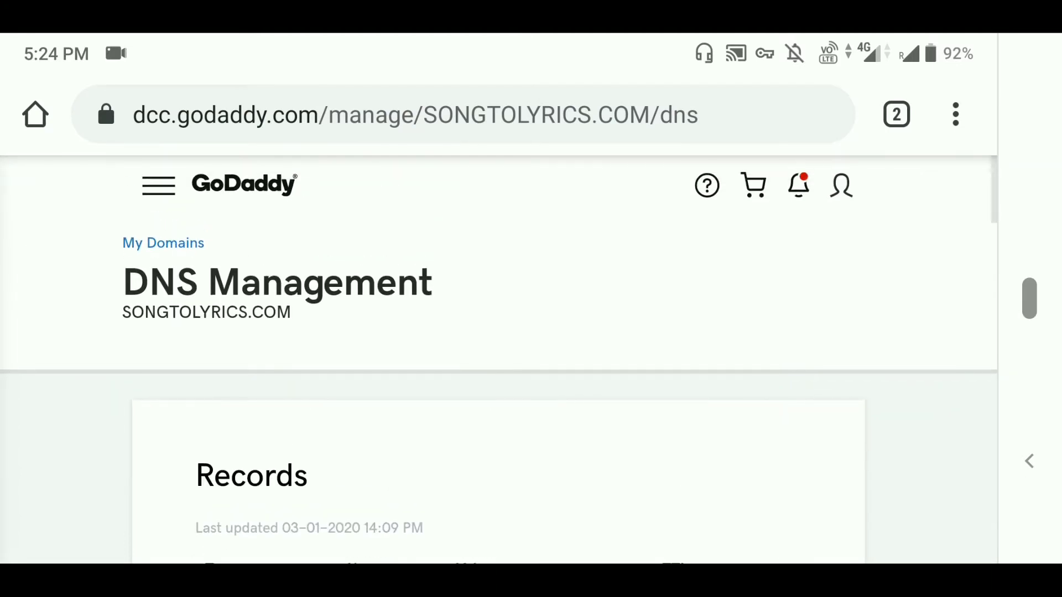
left_click(227, 312)
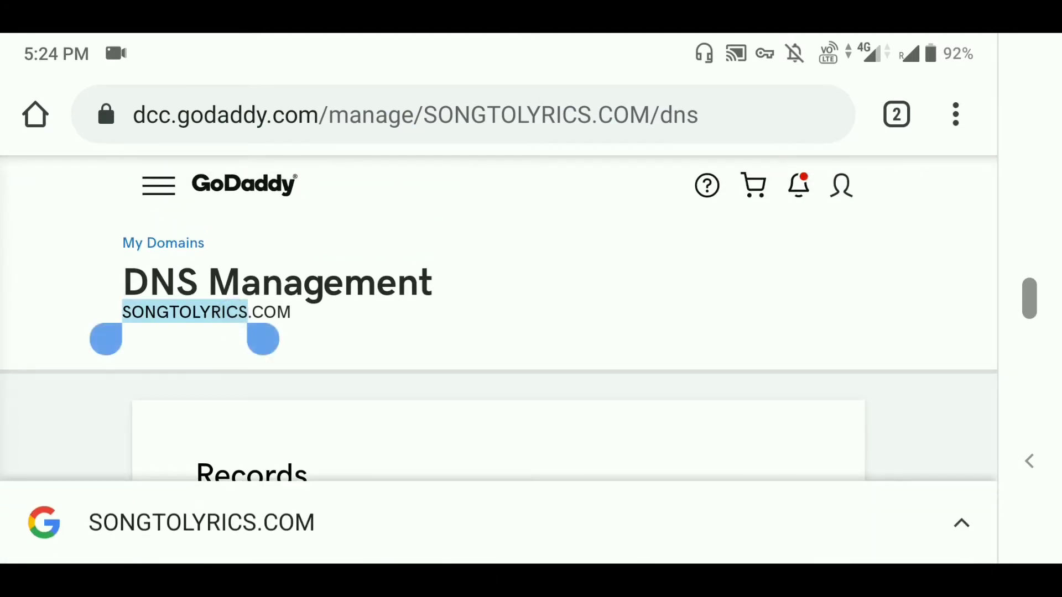
left_click(199, 254)
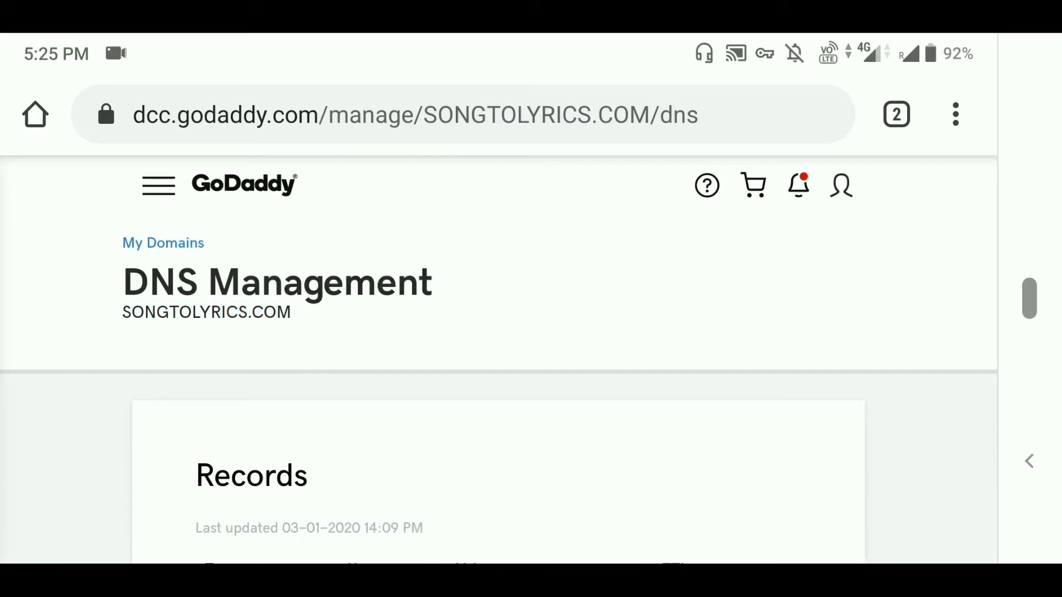
left_click(896, 114)
- In Blogger Settings, start a third-party URL entry under Publishing
left_click(248, 387)
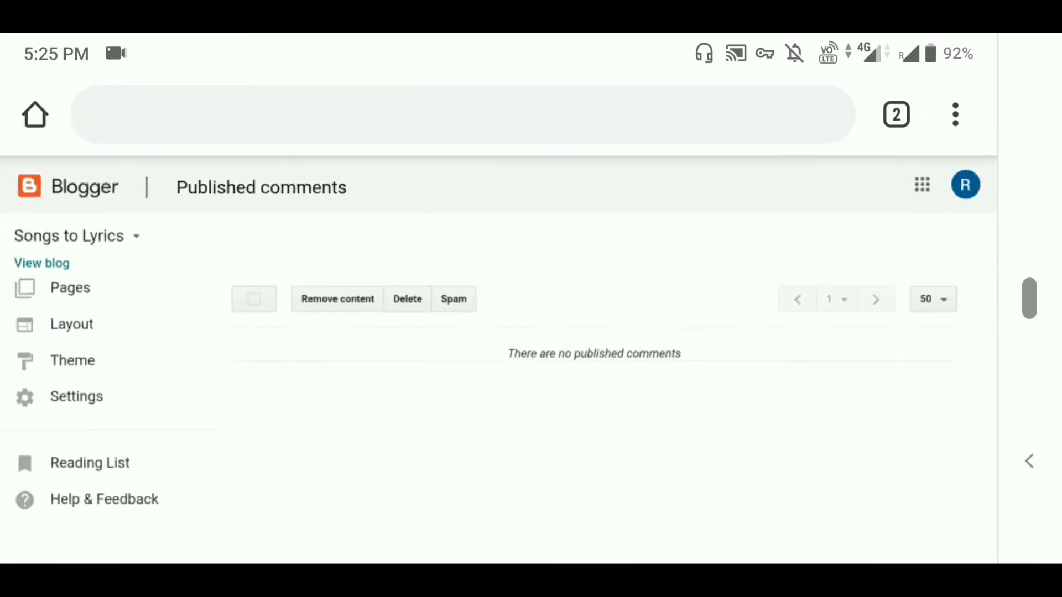
scroll(111, 359, "down", 2)
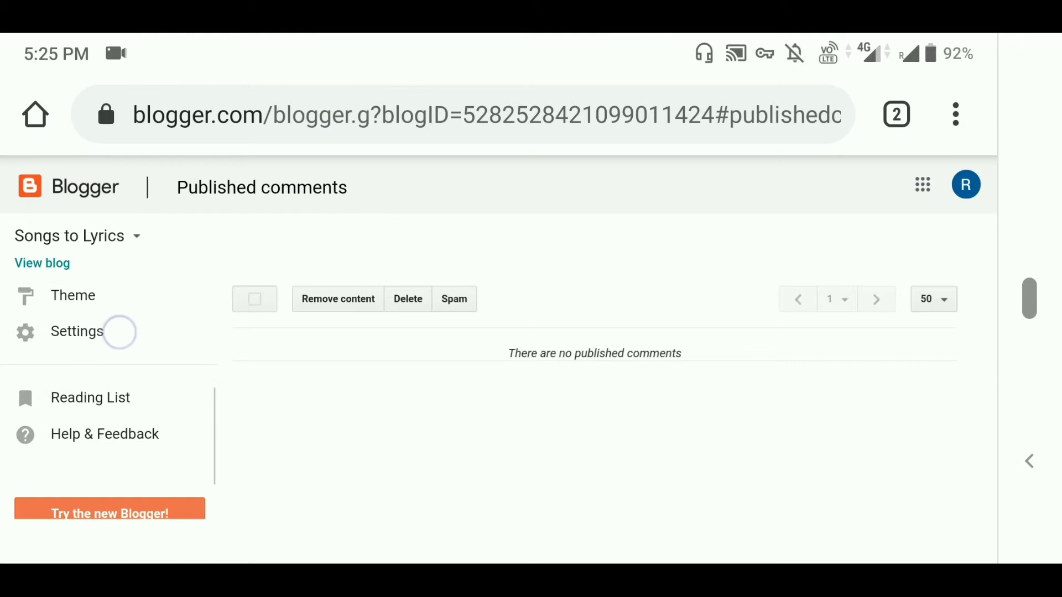
left_click(90, 332)
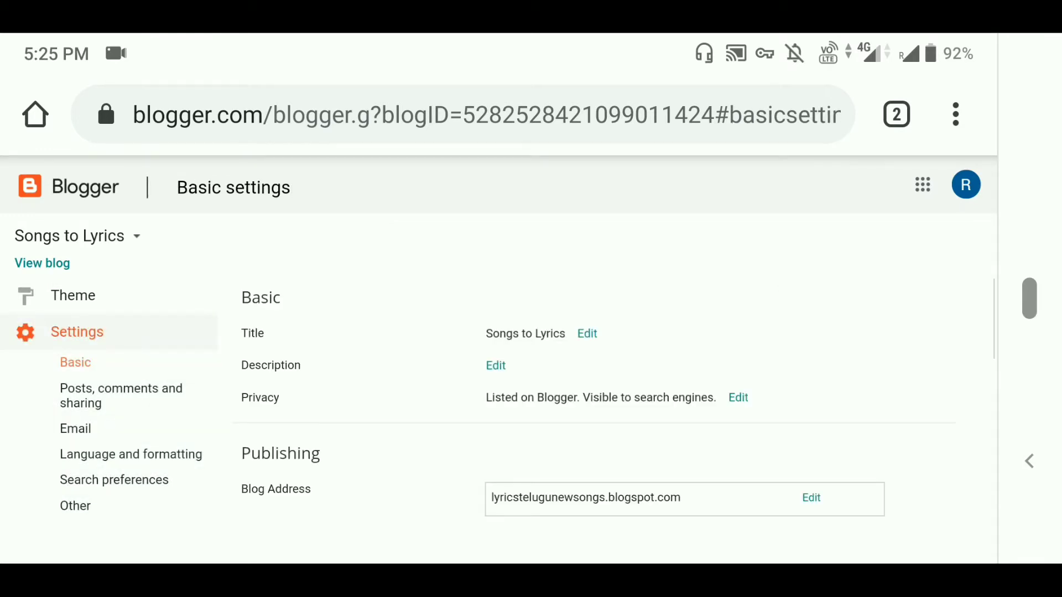
scroll(848, 275, "down", 3)
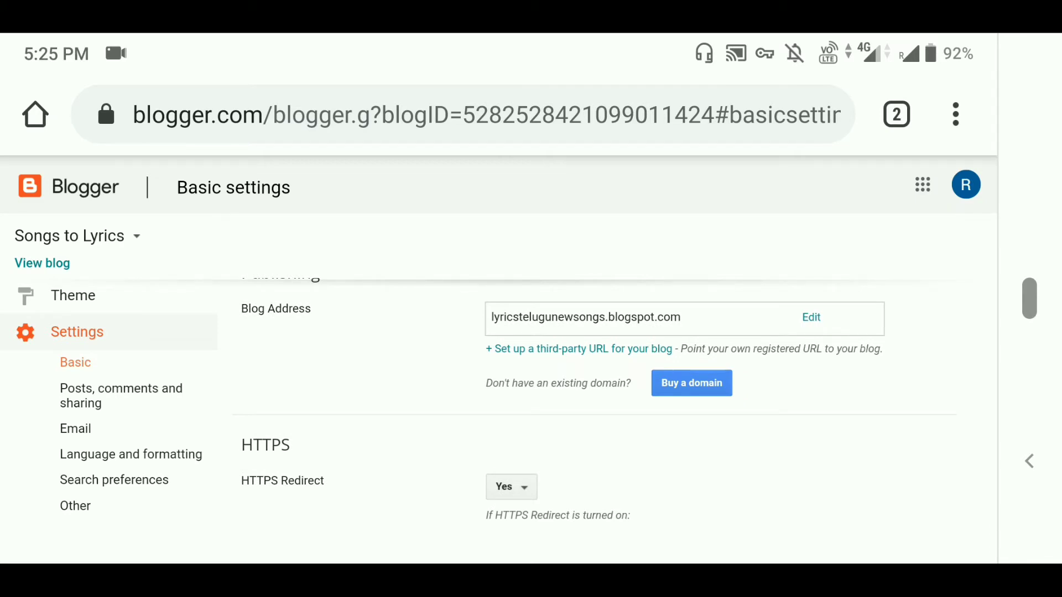
left_click(579, 349)
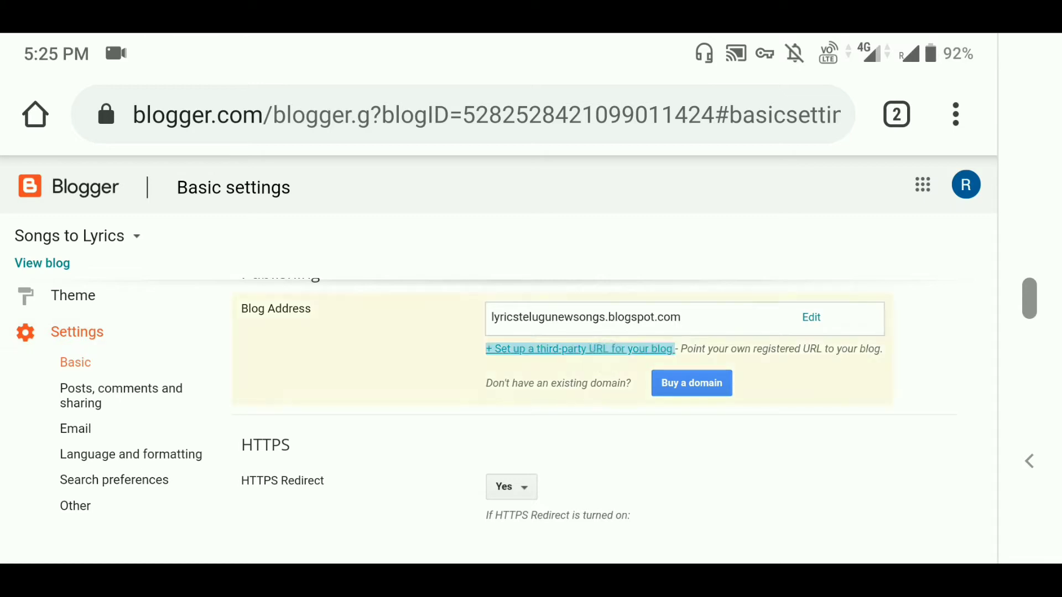
left_click(617, 343)
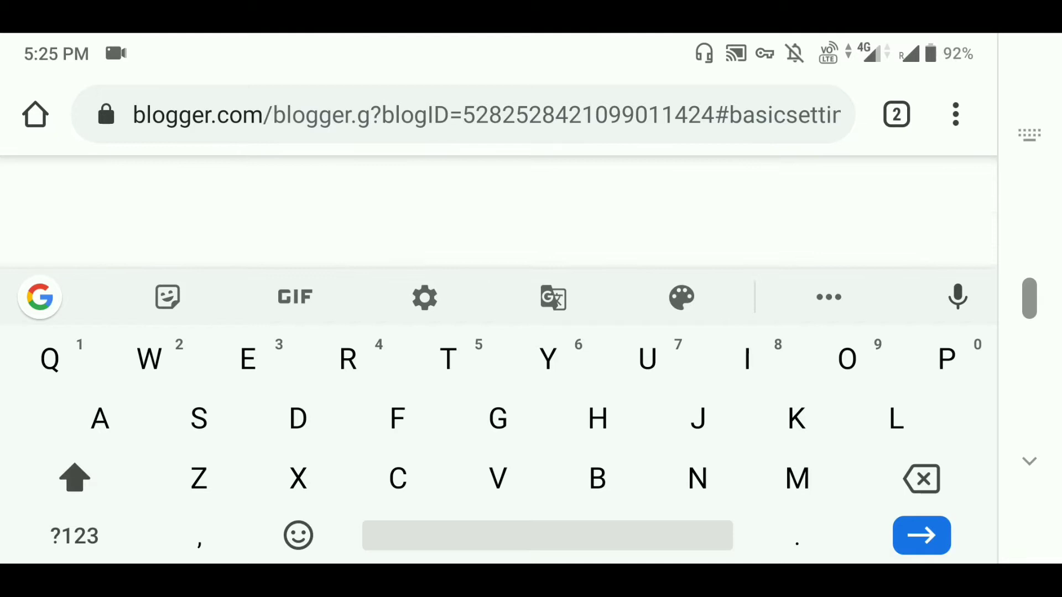
- Paste SONGTOLYRICS.COM into the third-party domain field and save it
left_click(1029, 461)
left_click_drag(549, 275, 611, 422)
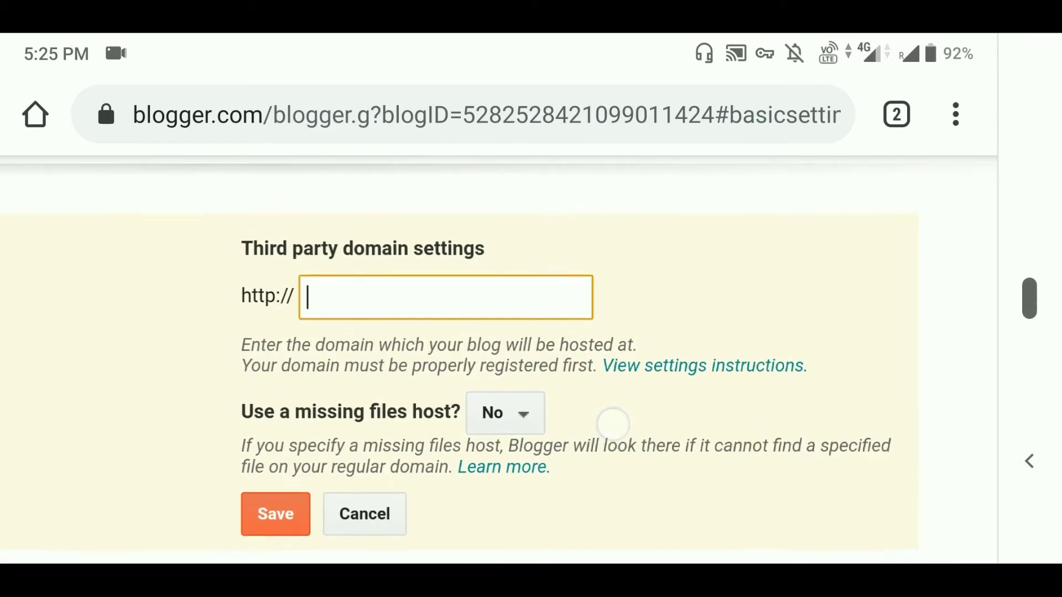
left_click(485, 291)
left_click(307, 327)
left_click(306, 237)
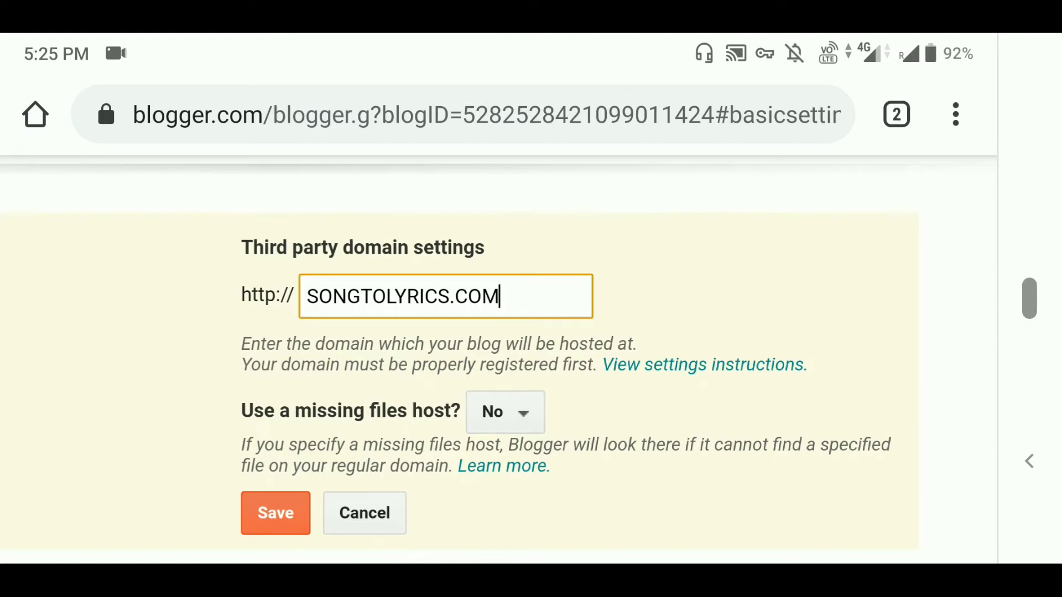
left_click(275, 512)
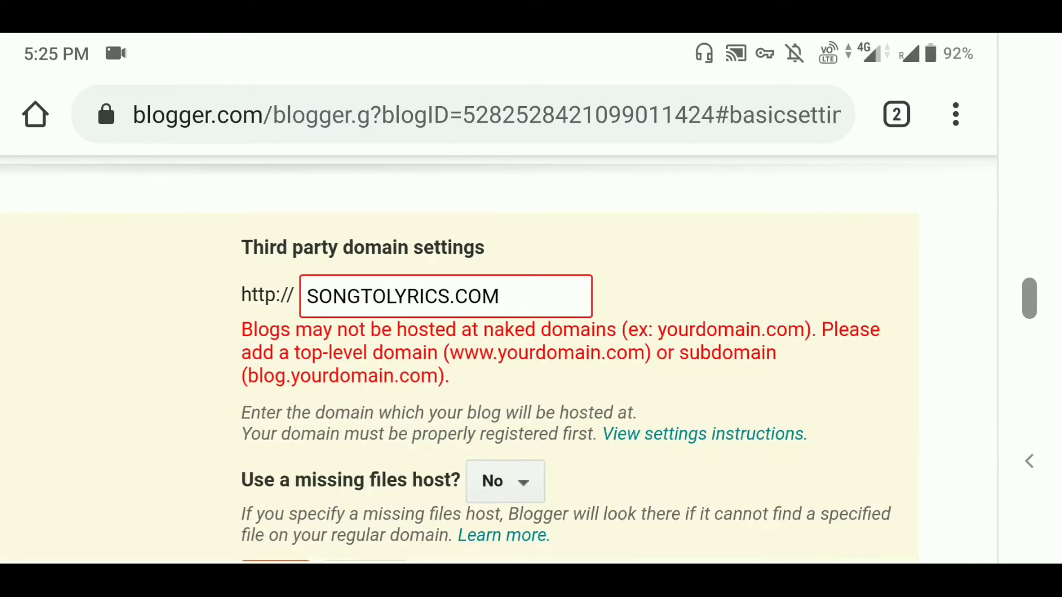
scroll(841, 387, "down", 2)
scroll(857, 387, "down", 2)
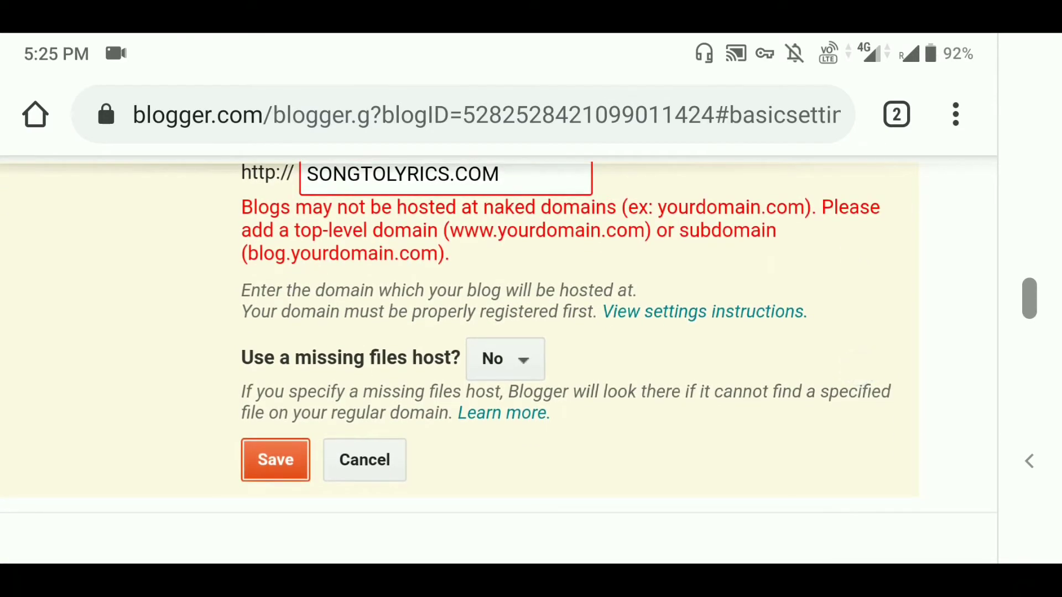
scroll(805, 486, "up", 2)
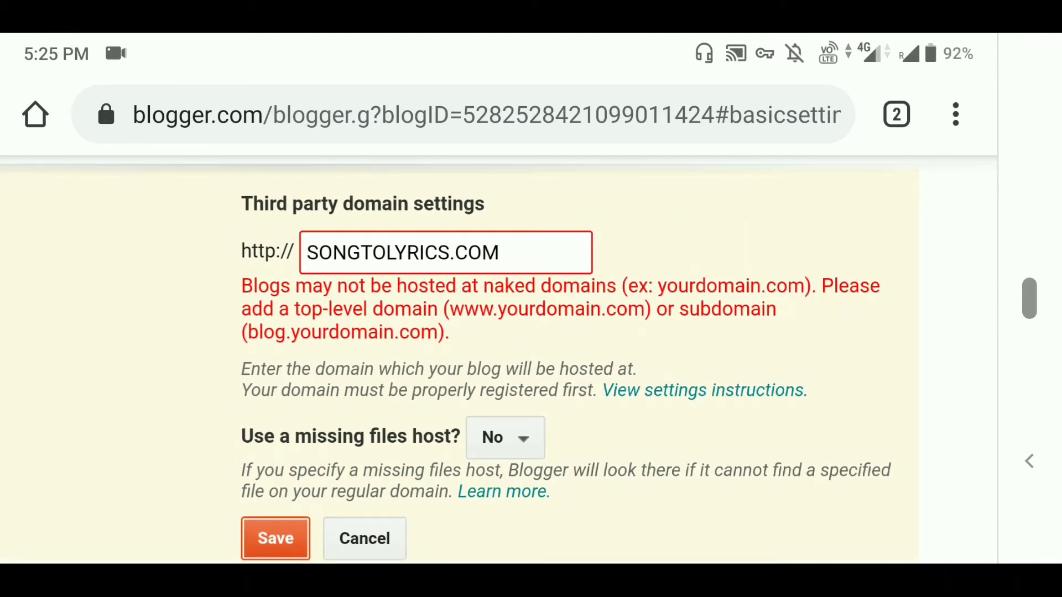
left_click(314, 257)
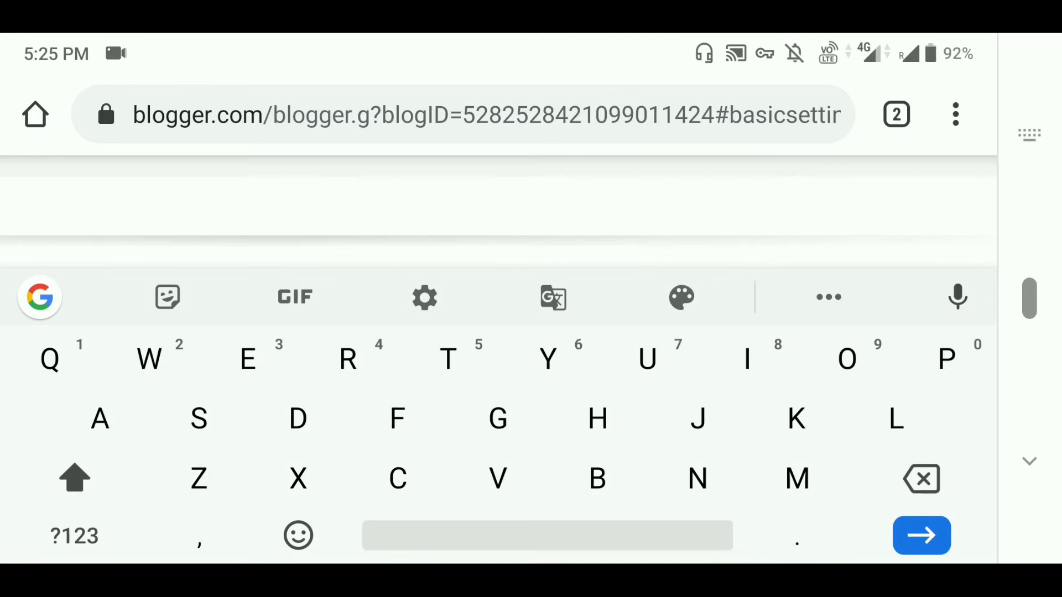
left_click(1029, 461)
left_click_drag(319, 320, 307, 321)
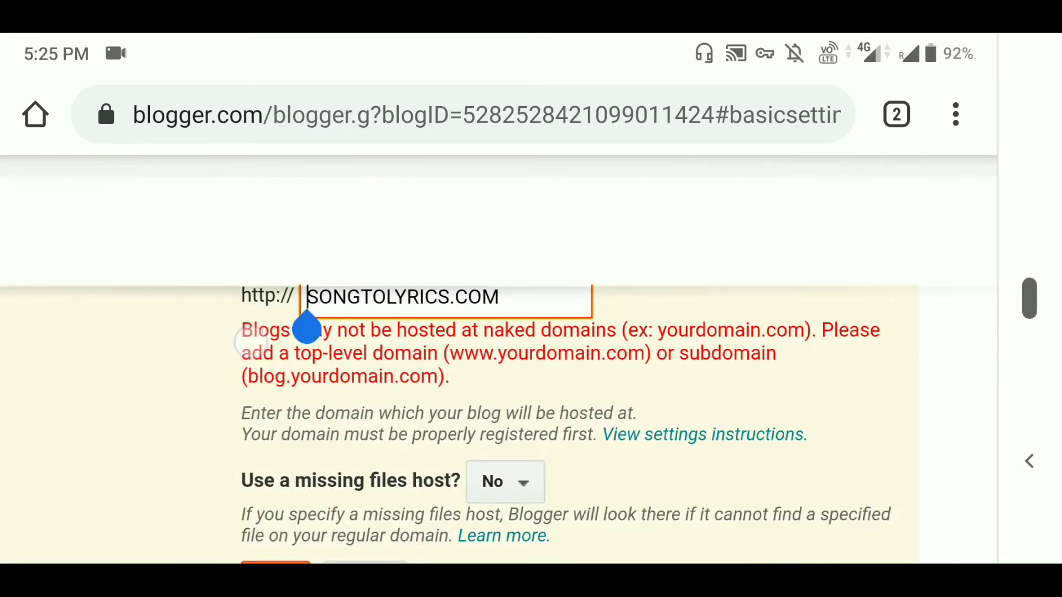
left_click(306, 298)
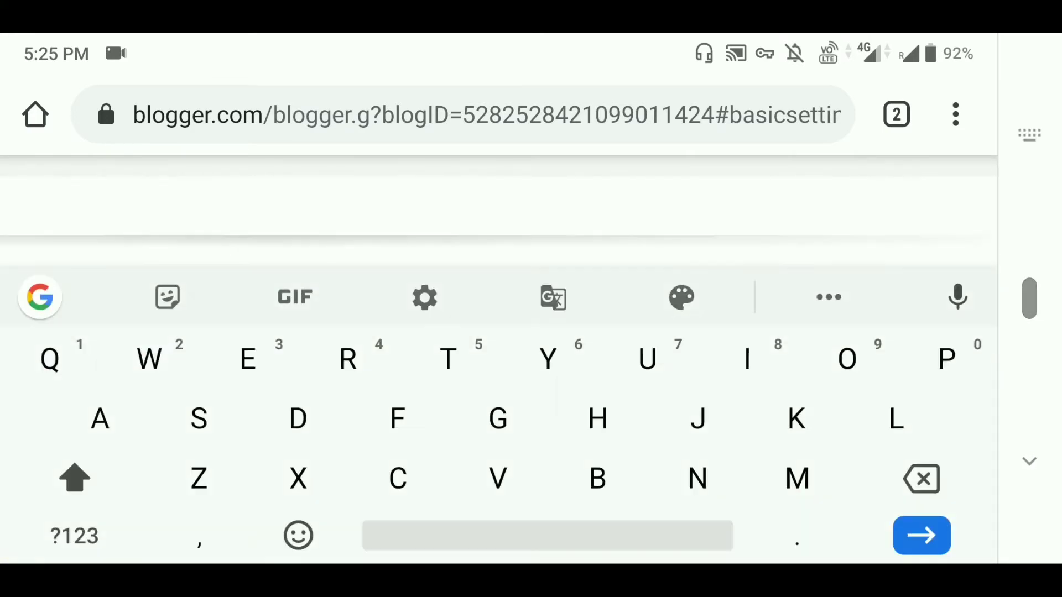
type("W")
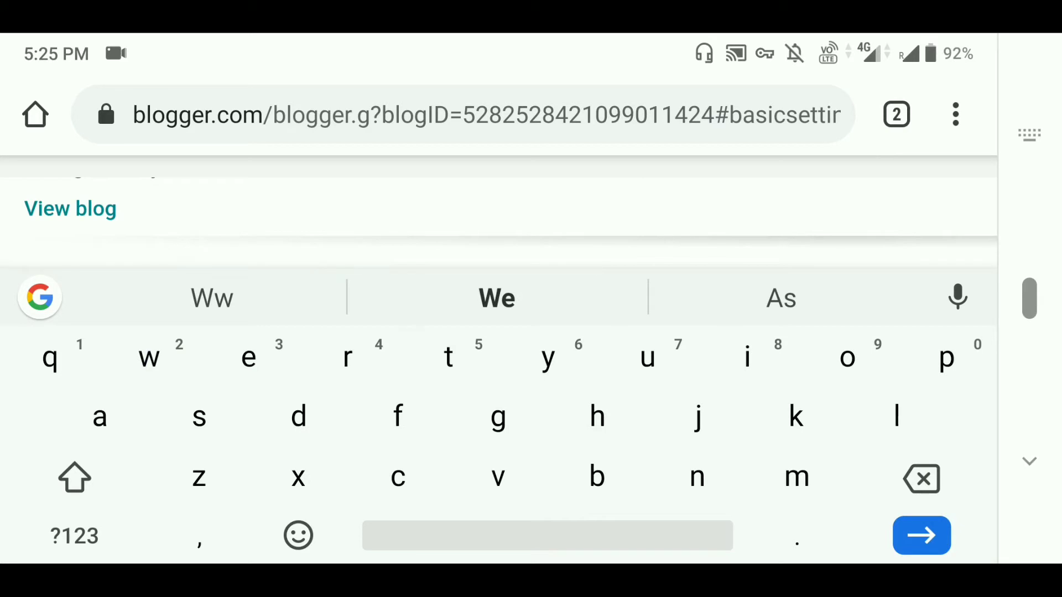
type("ww.")
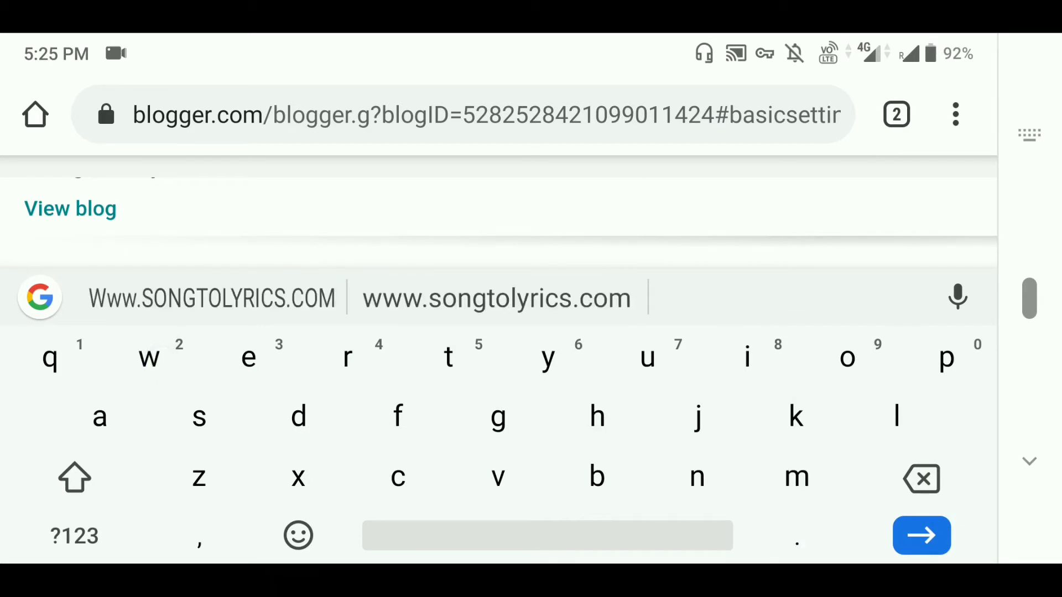
key("Return")
left_click_drag(821, 385, 632, 499)
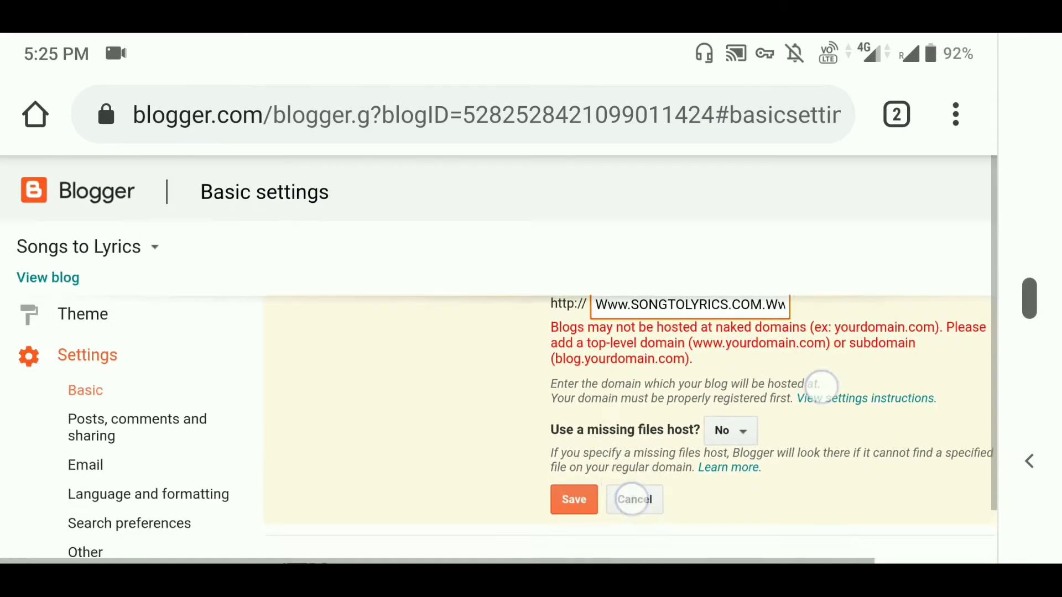
left_click(504, 459)
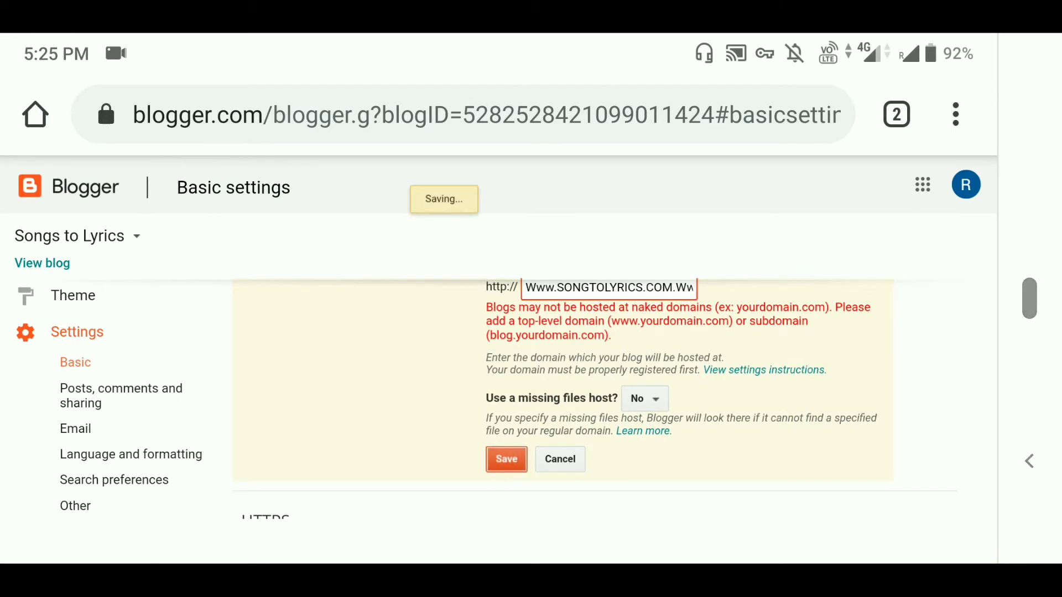
- Copy the 'www' host name from Blogger's CNAME instructions
left_click_drag(770, 422, 736, 422)
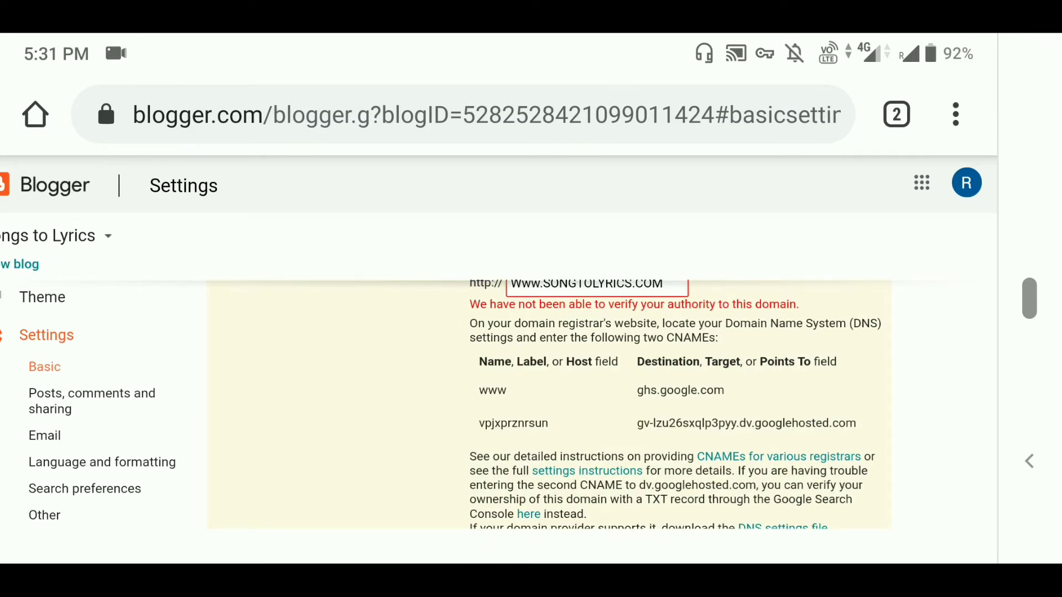
left_click(491, 390)
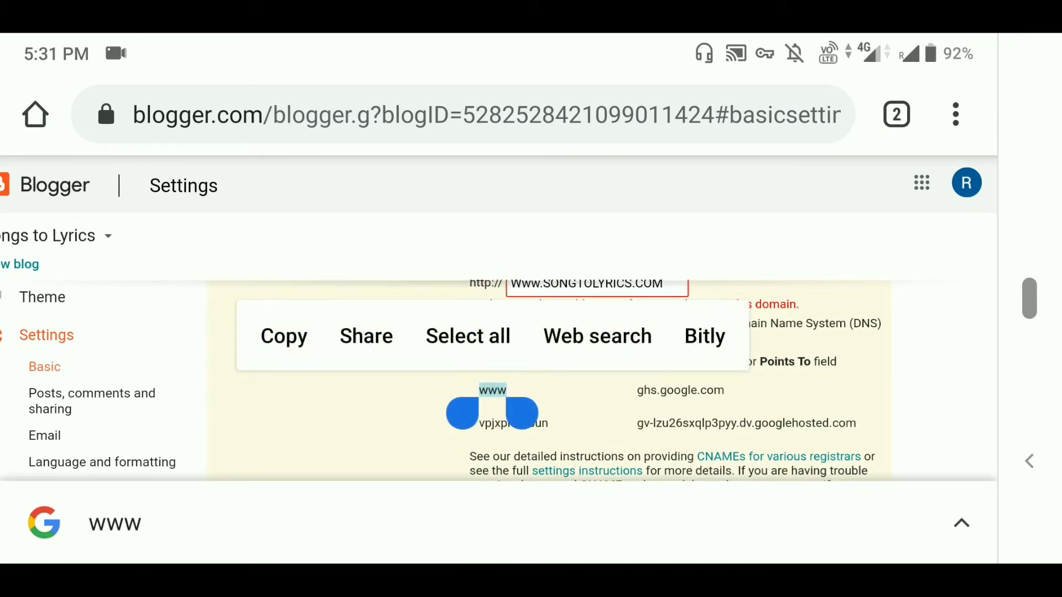
left_click(284, 335)
- Open GoDaddy's www CNAME record for editing
left_click(896, 115)
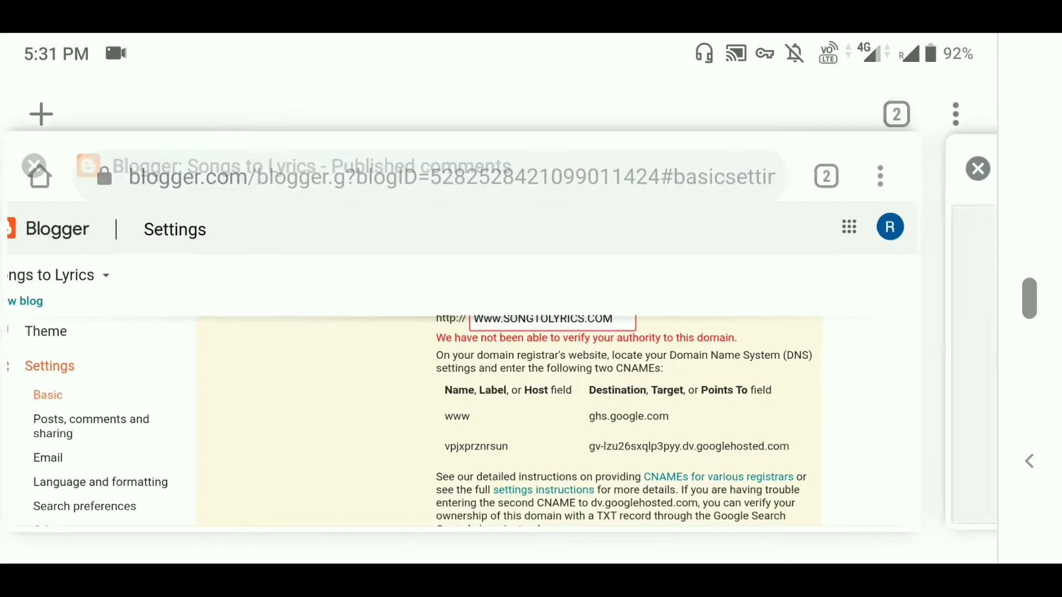
left_click_drag(730, 474, 426, 474)
left_click(699, 435)
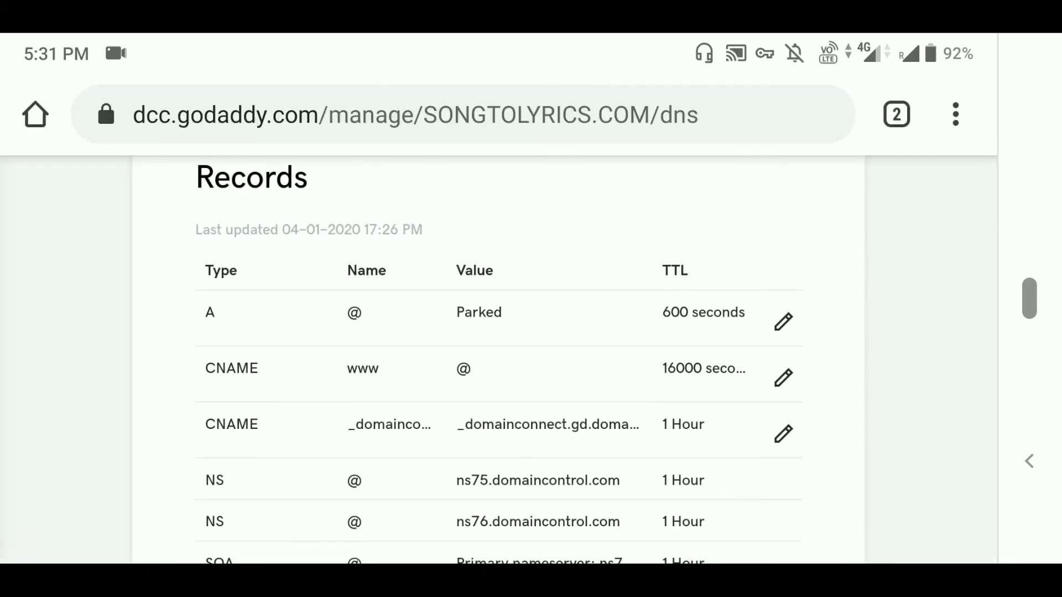
scroll(924, 384, "up", 3)
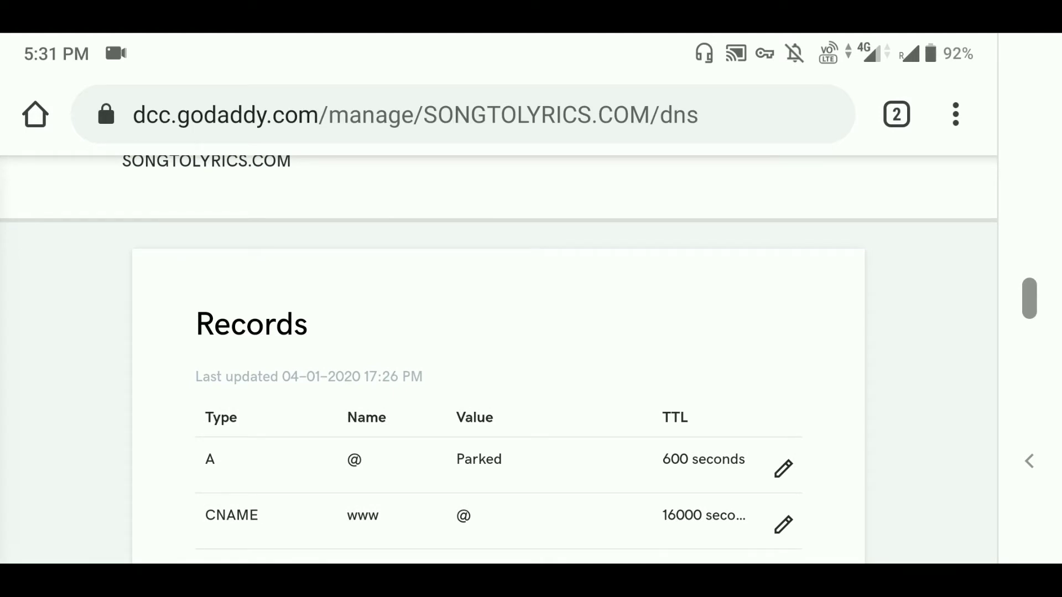
scroll(922, 405, "down", 3)
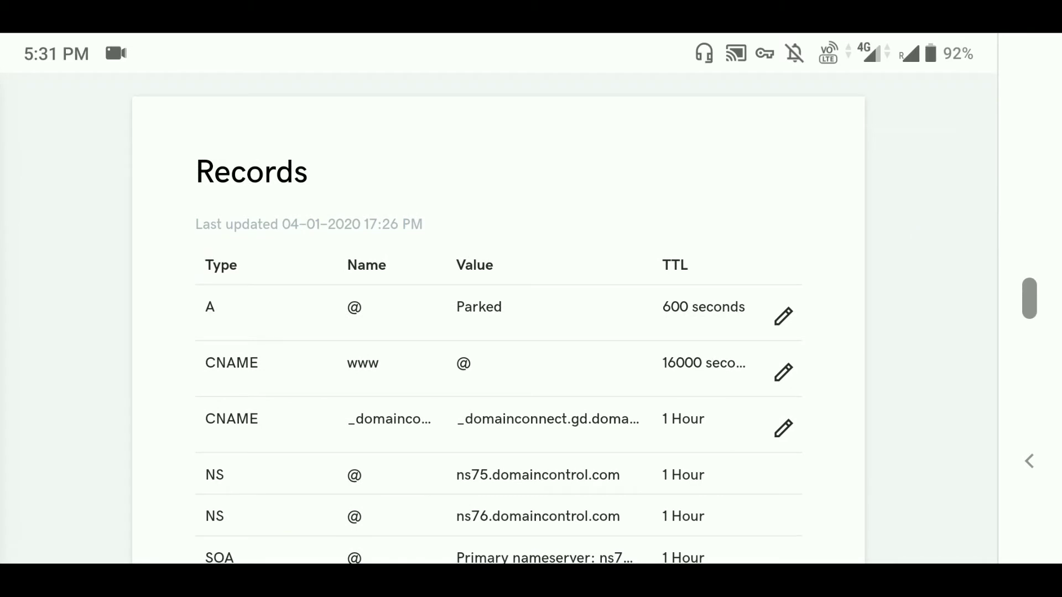
left_click(783, 371)
scroll(901, 261, "down", 3)
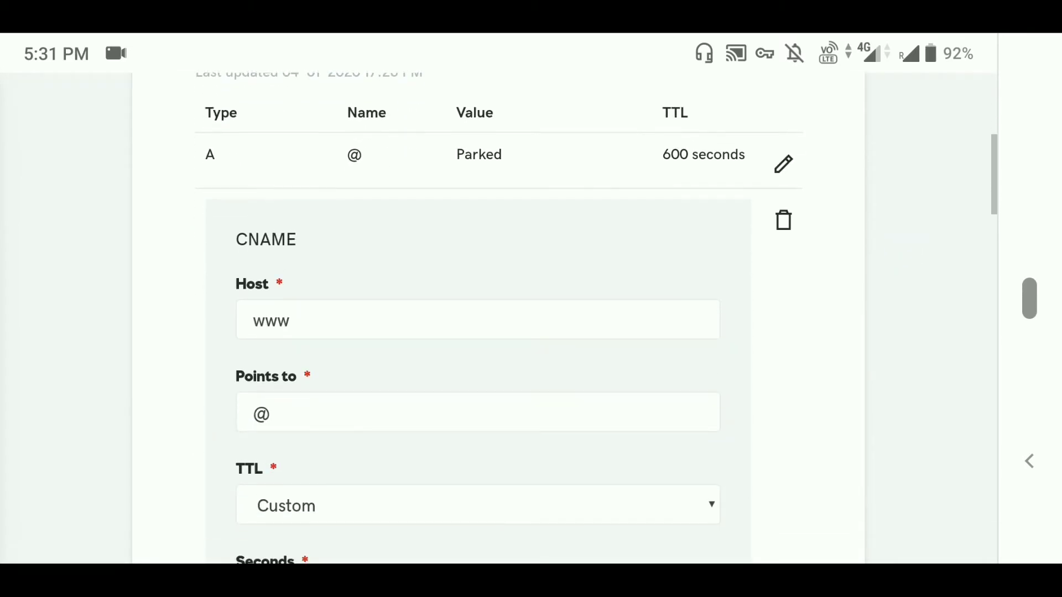
scroll(415, 340, "down", 1)
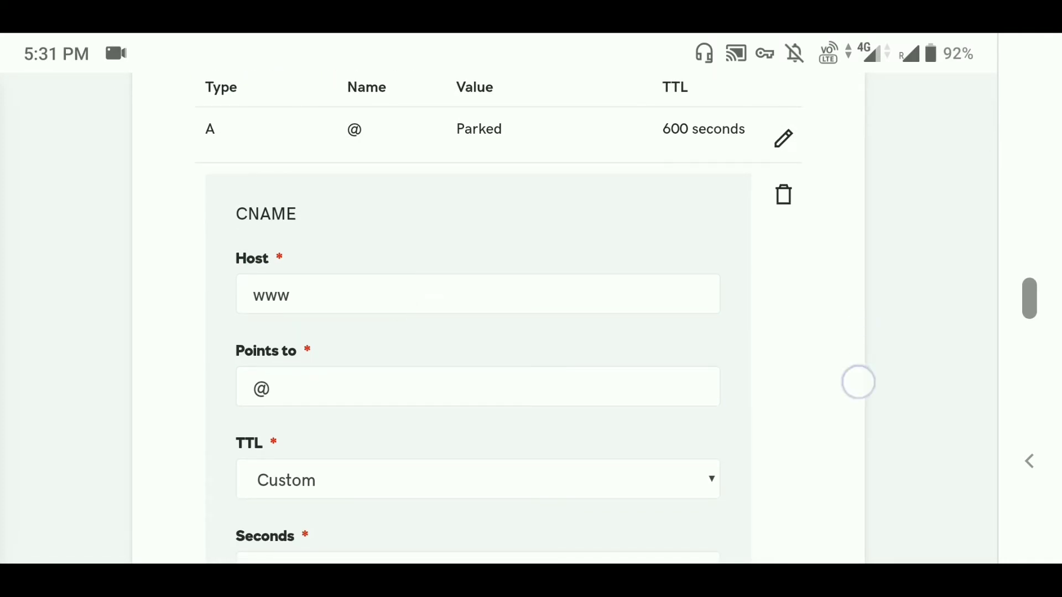
scroll(857, 379, "up", 2)
- Copy the ghs.google.com destination from Blogger's CNAME instructions
left_click(895, 114)
left_click_drag(589, 391, 851, 407)
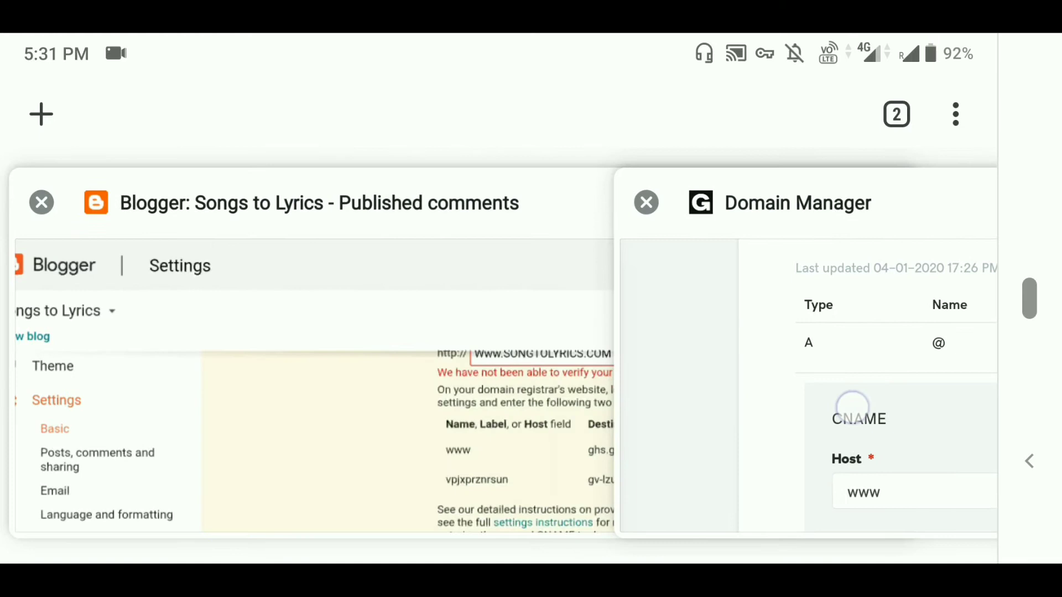
left_click(331, 387)
left_click(685, 390)
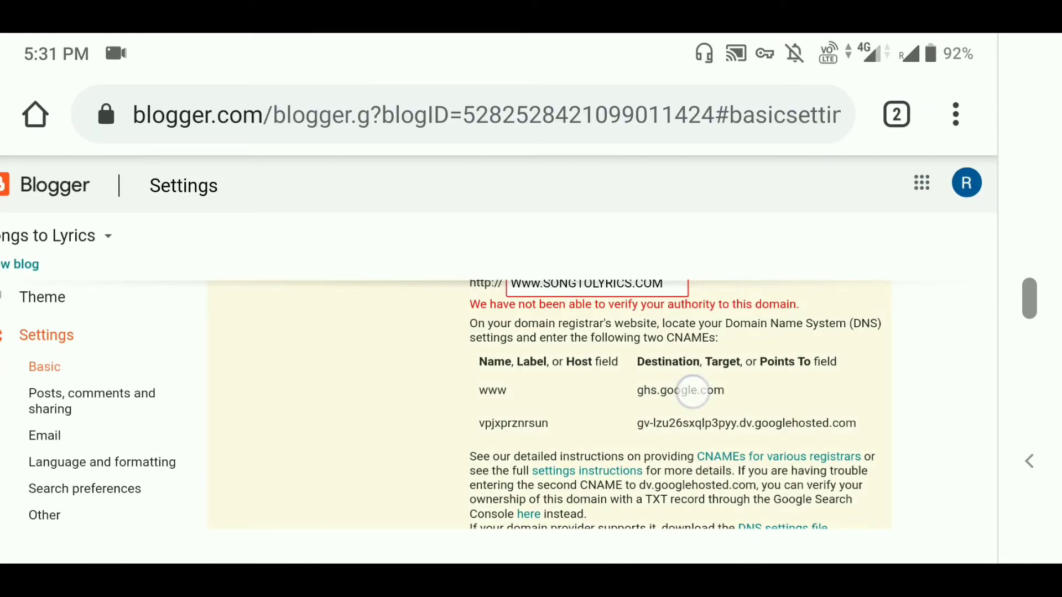
left_click(508, 336)
- Set the www record to point to ghs.google.com with a 144000-second TTL, and save
left_click(896, 114)
left_click(350, 470)
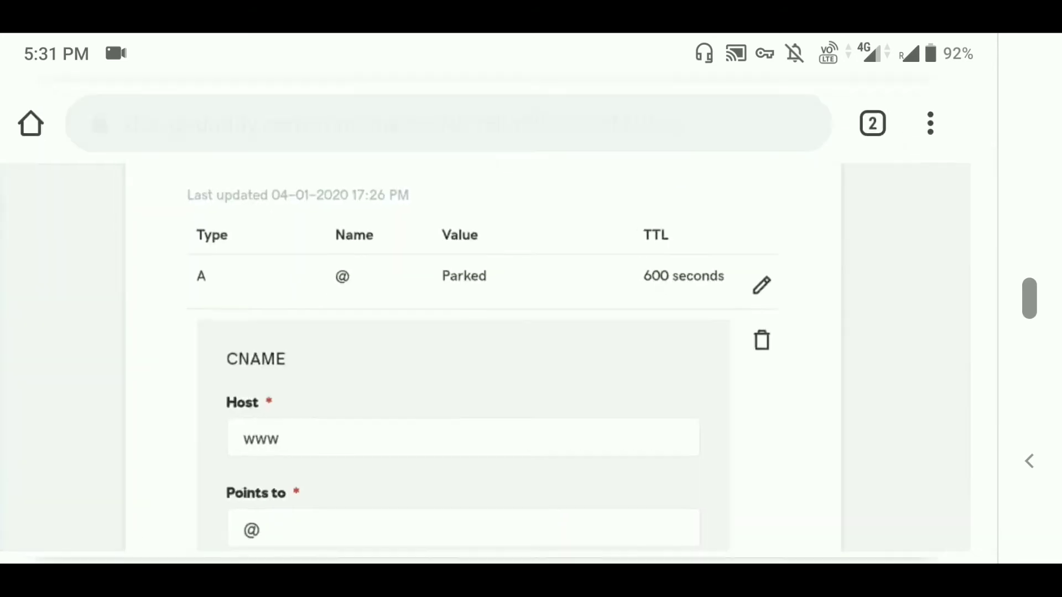
scroll(607, 332, "down", 3)
left_click(390, 370)
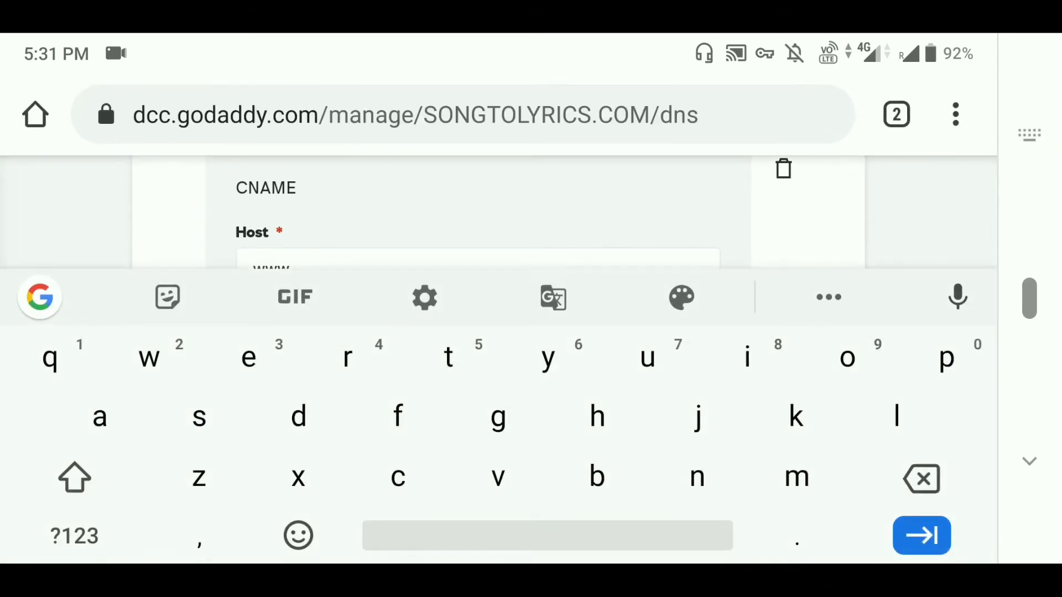
key("BackSpace")
left_click(477, 221)
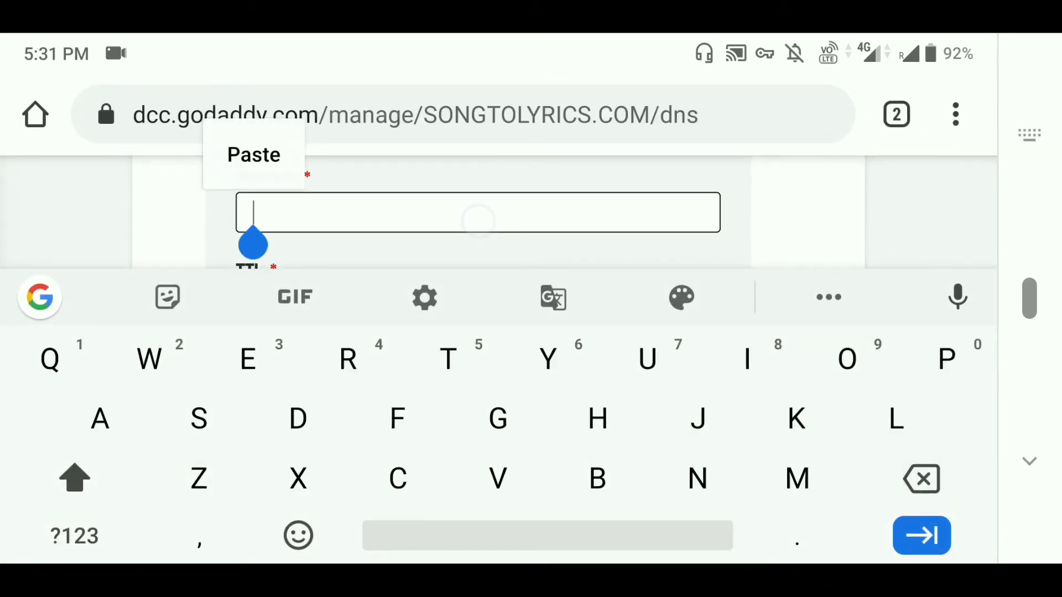
left_click(254, 152)
left_click(1029, 462)
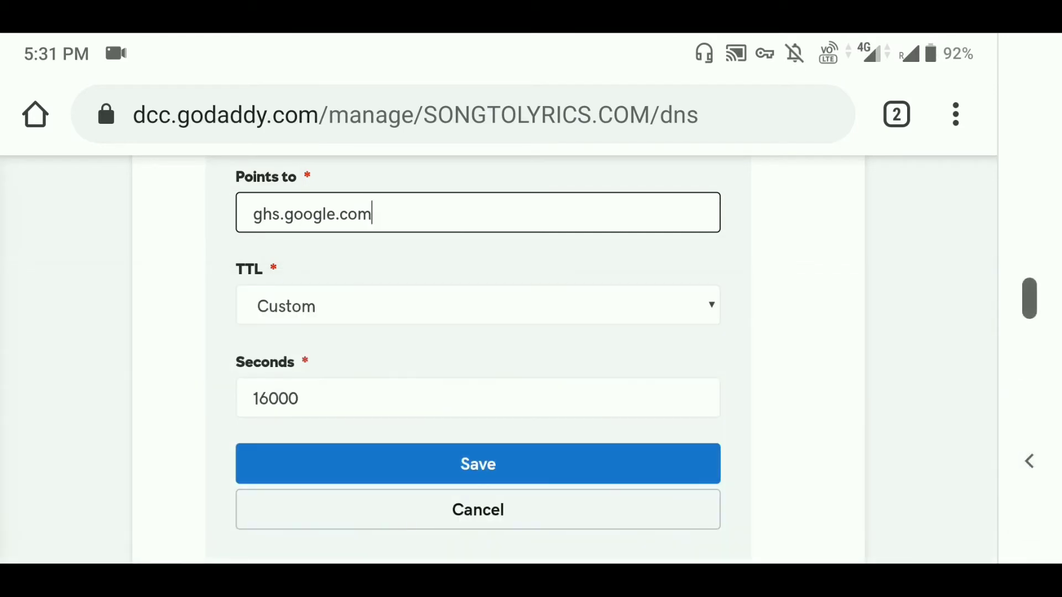
left_click(573, 401)
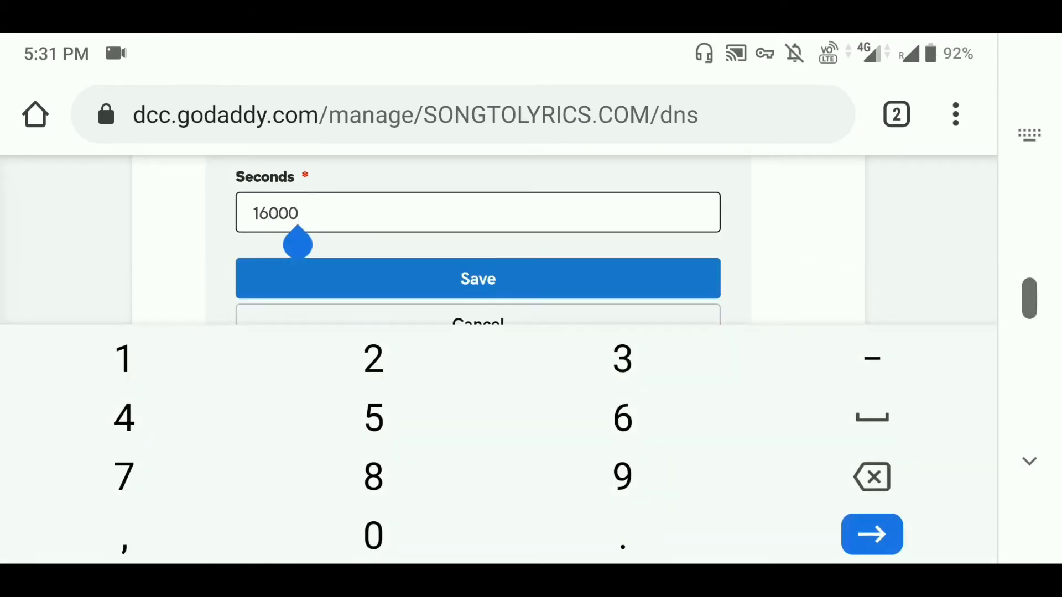
key("BackSpace")
key("BackSpace")
key("BackSpace")
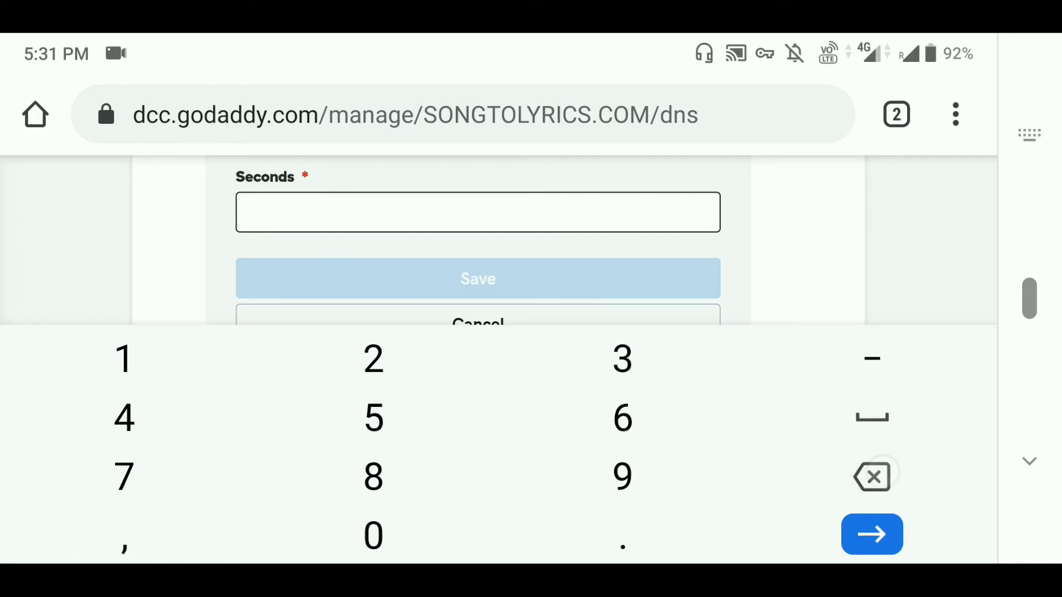
type("144000")
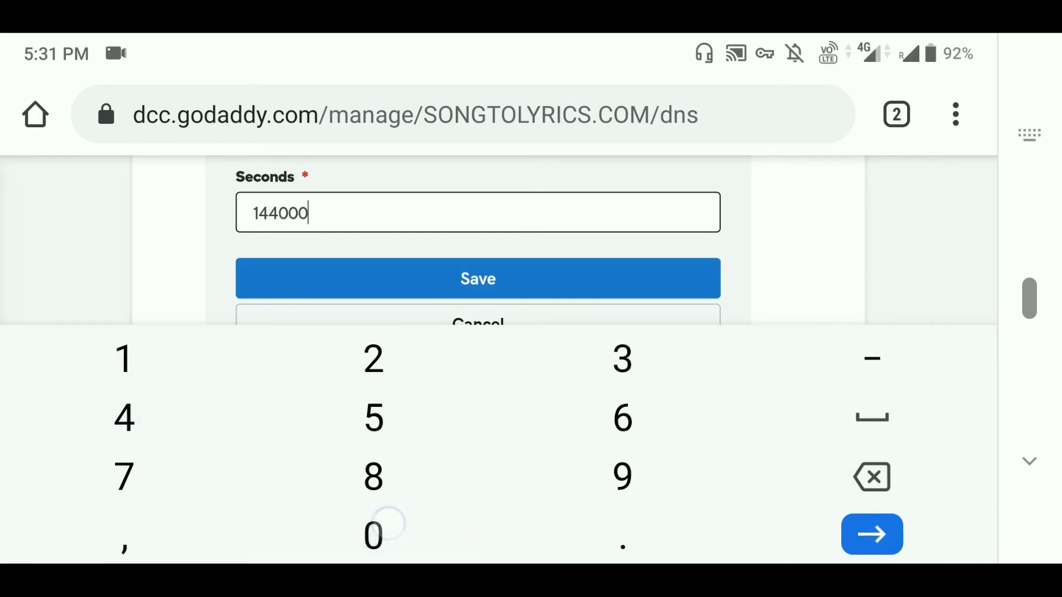
left_click(628, 280)
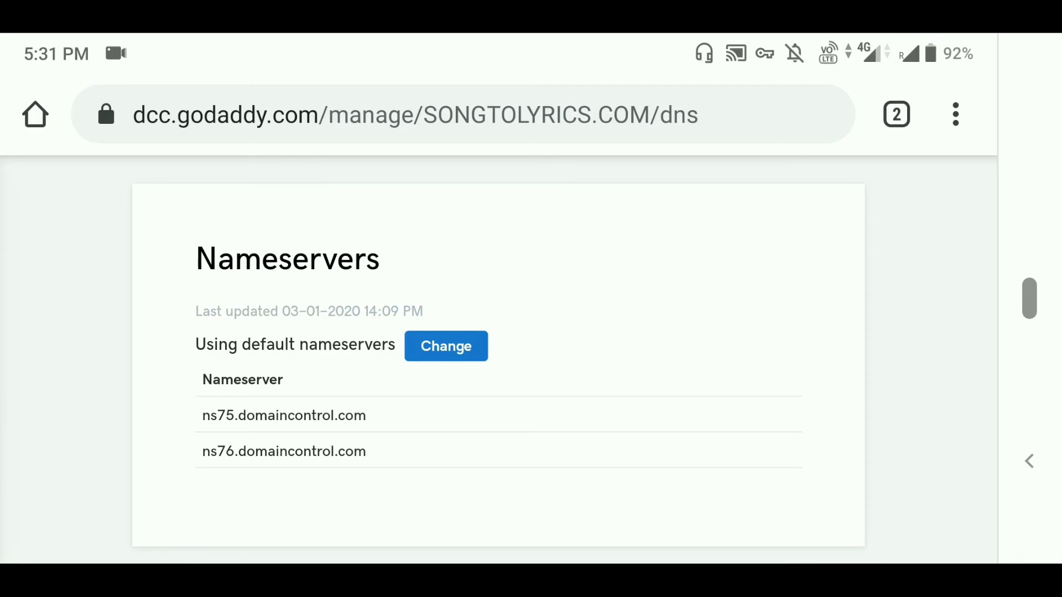
- Copy the vpjxprznrsun host name from Blogger's CNAME instructions
scroll(840, 486, "up", 10)
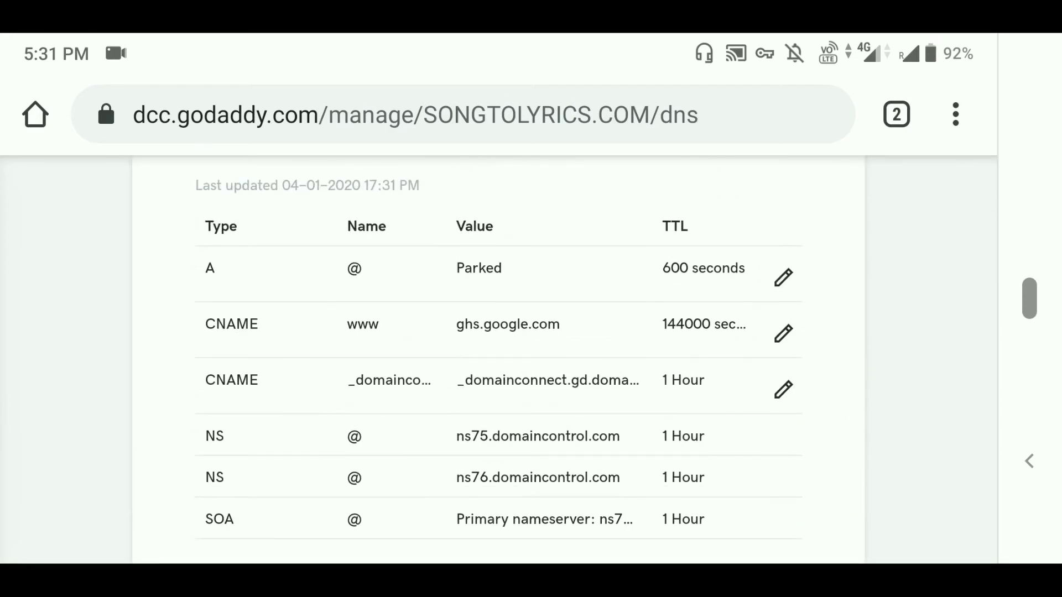
left_click(896, 114)
left_click_drag(691, 398, 858, 398)
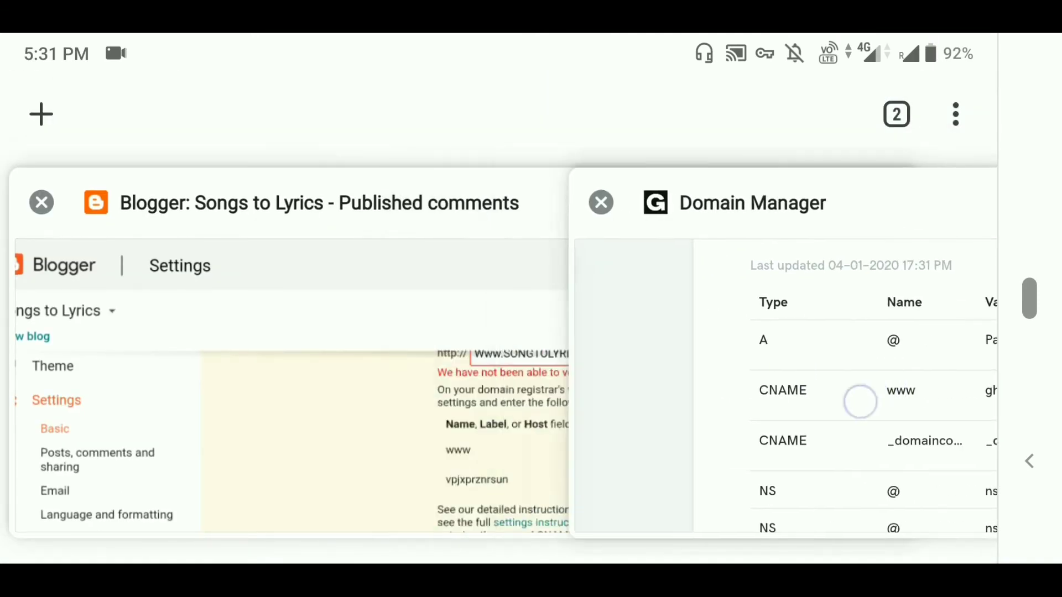
left_click(521, 431)
left_click(530, 416)
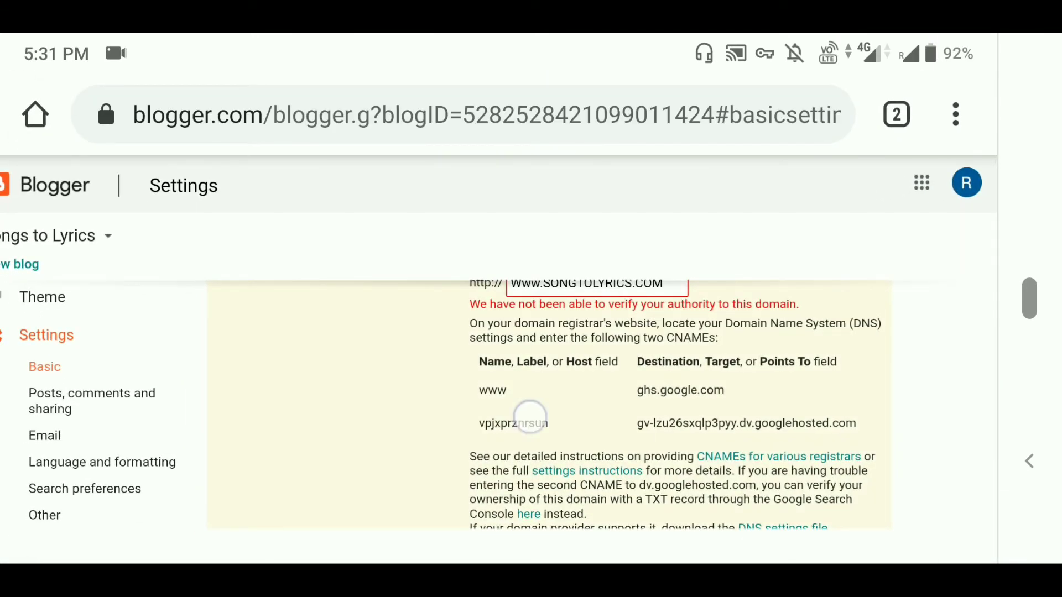
left_click(304, 370)
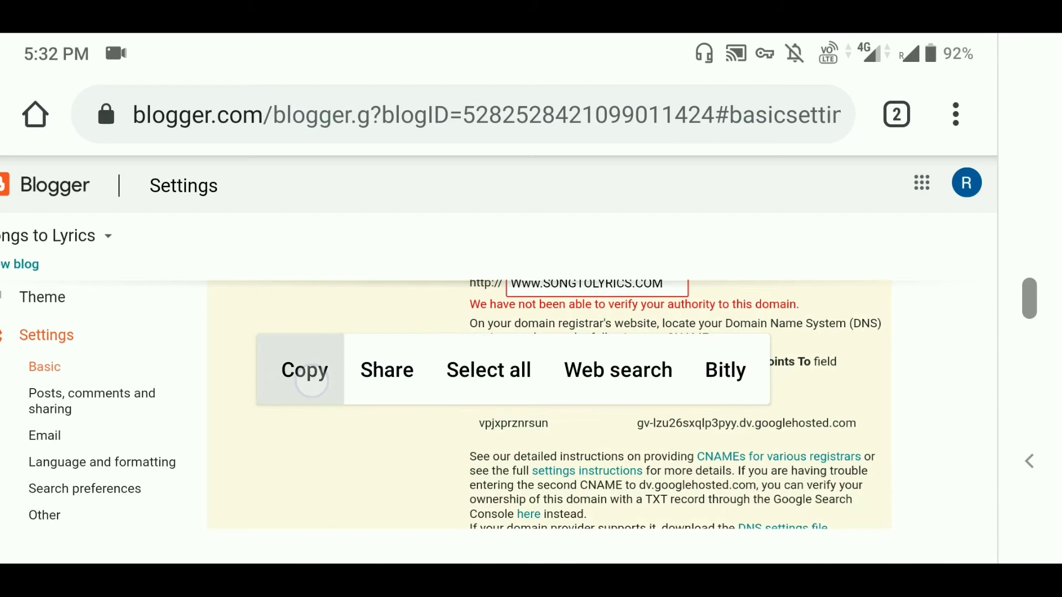
- Replace the _domainconnect CNAME host with vpjxprznrsun in GoDaddy
left_click(896, 115)
left_click_drag(706, 476, 356, 476)
left_click(750, 428)
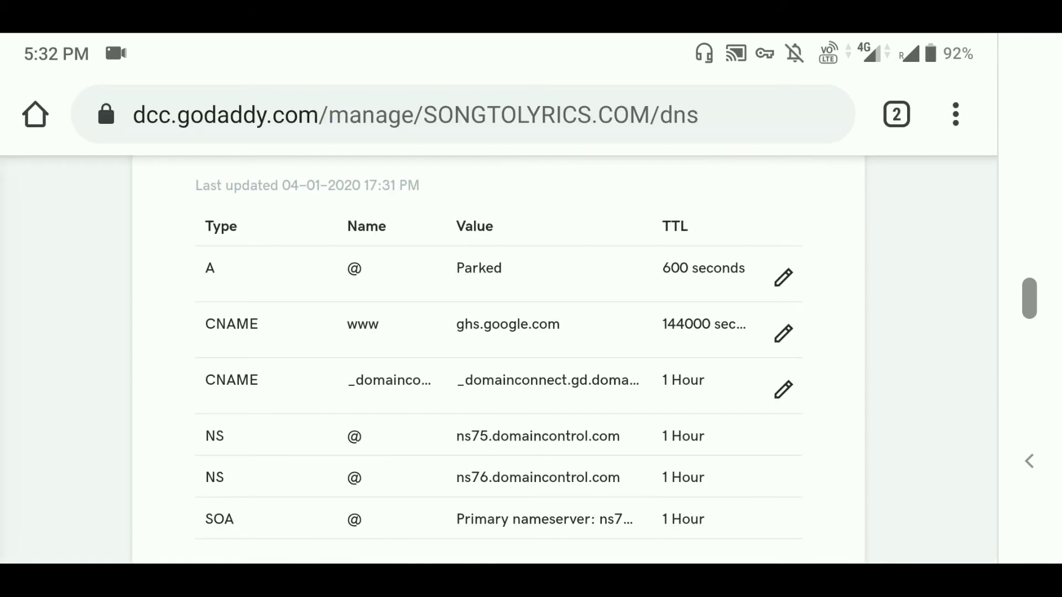
left_click(783, 389)
scroll(478, 387, "down", 3)
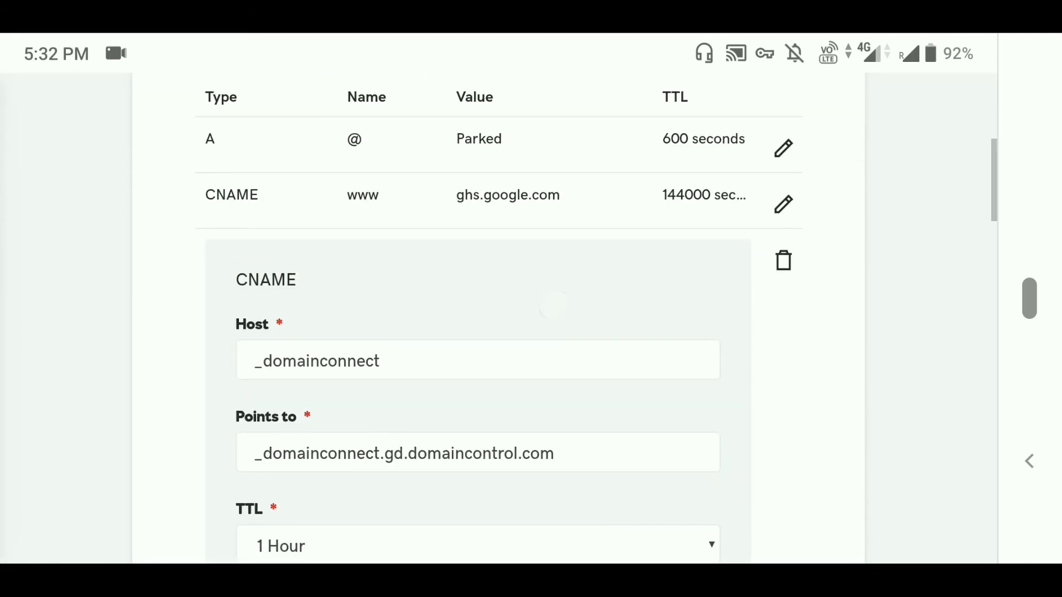
left_click(379, 360)
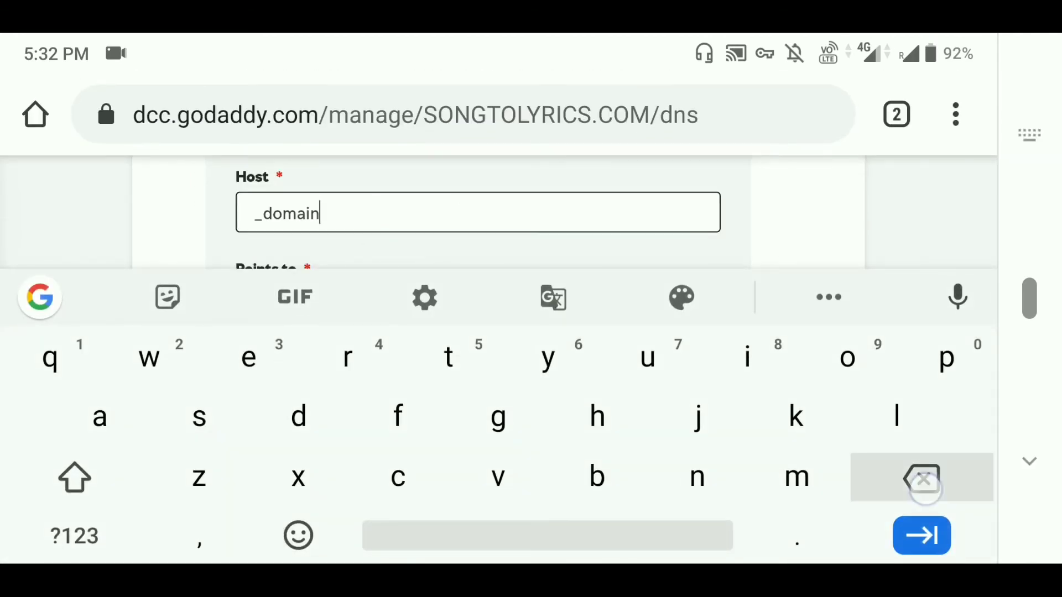
key("BackSpace")
key("BackSpace")
key("BackSpace")
left_click(517, 221)
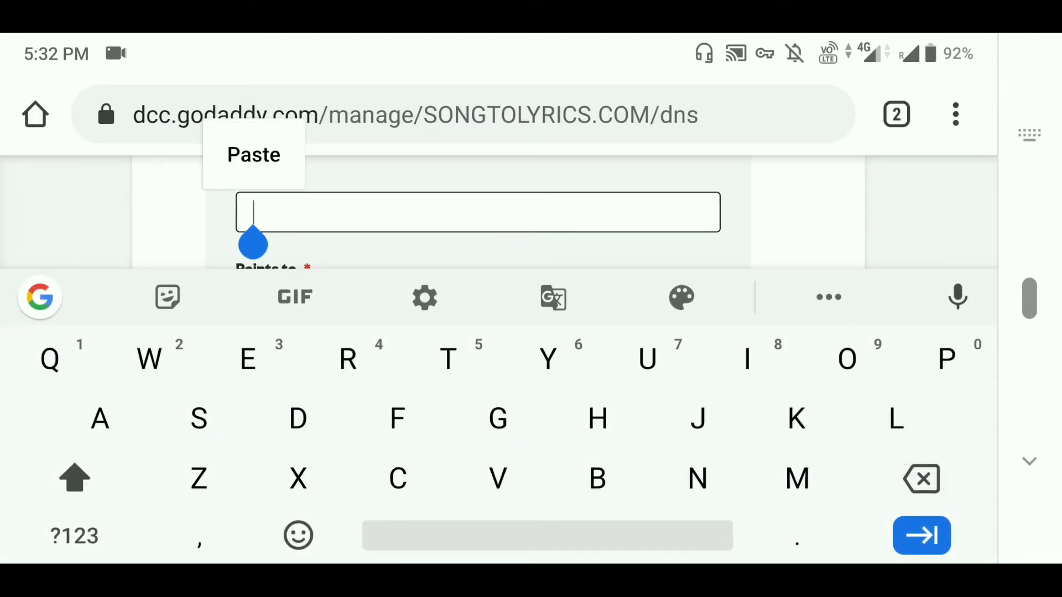
left_click(251, 151)
left_click(675, 175)
left_click(896, 114)
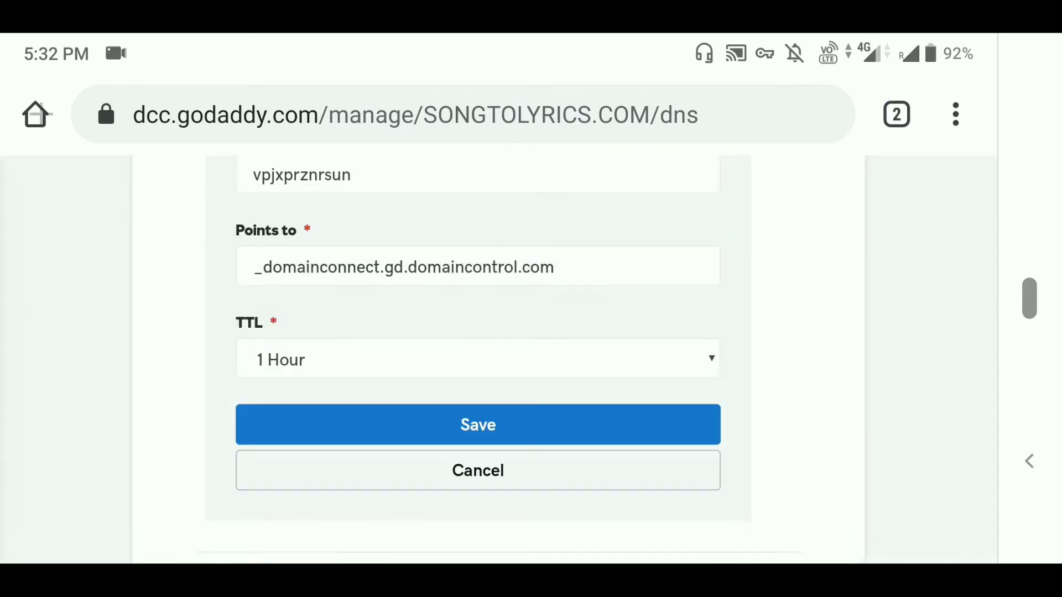
left_click_drag(687, 372, 879, 374)
- Copy gv-lzu26sxqlp3pyy.dv.googlehosted.com from Blogger into the record's Points to field
left_click(308, 356)
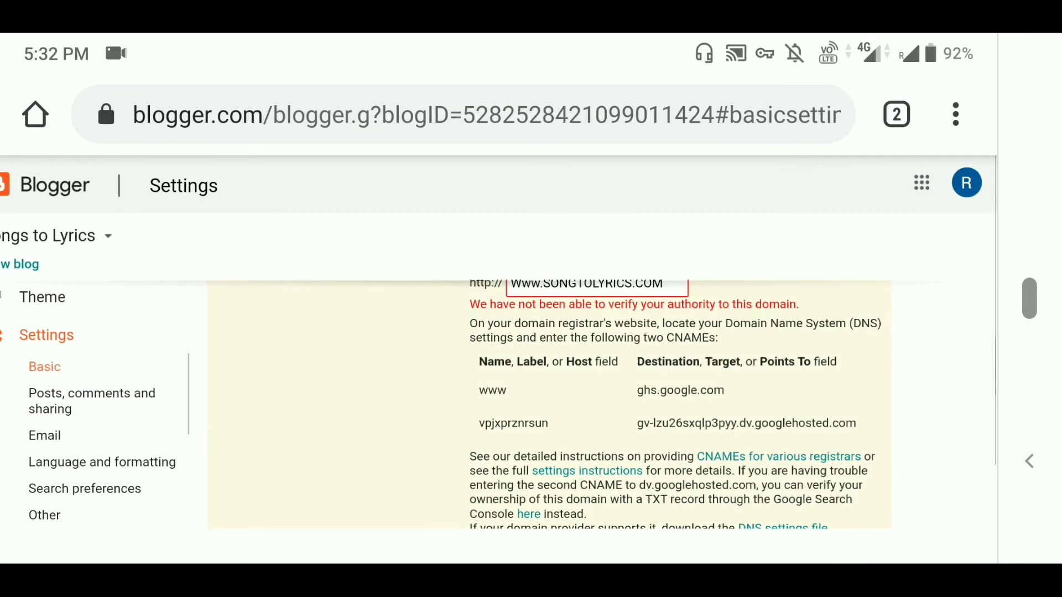
left_click(754, 419)
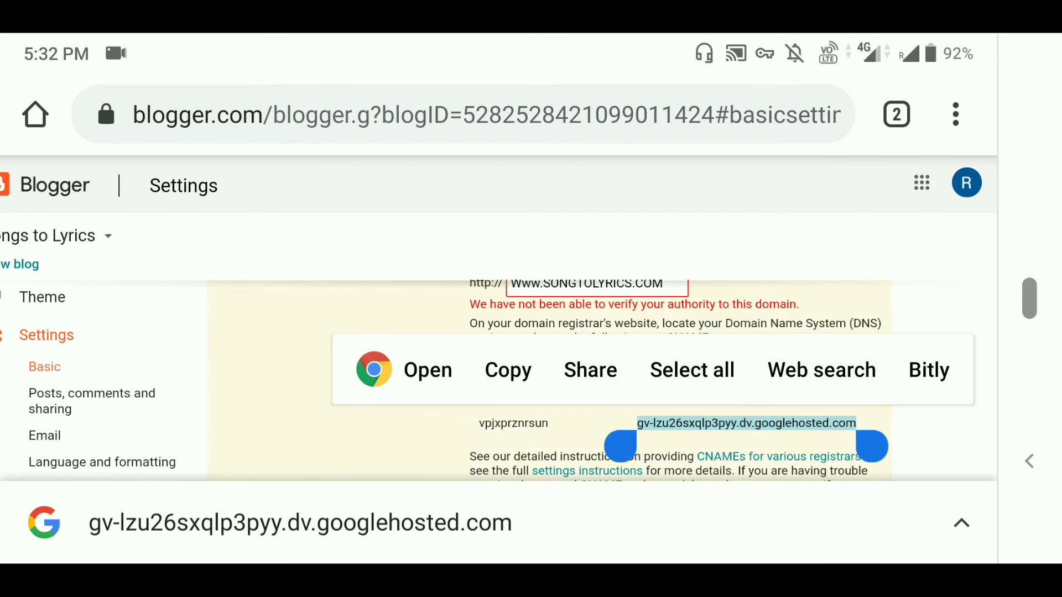
left_click(507, 369)
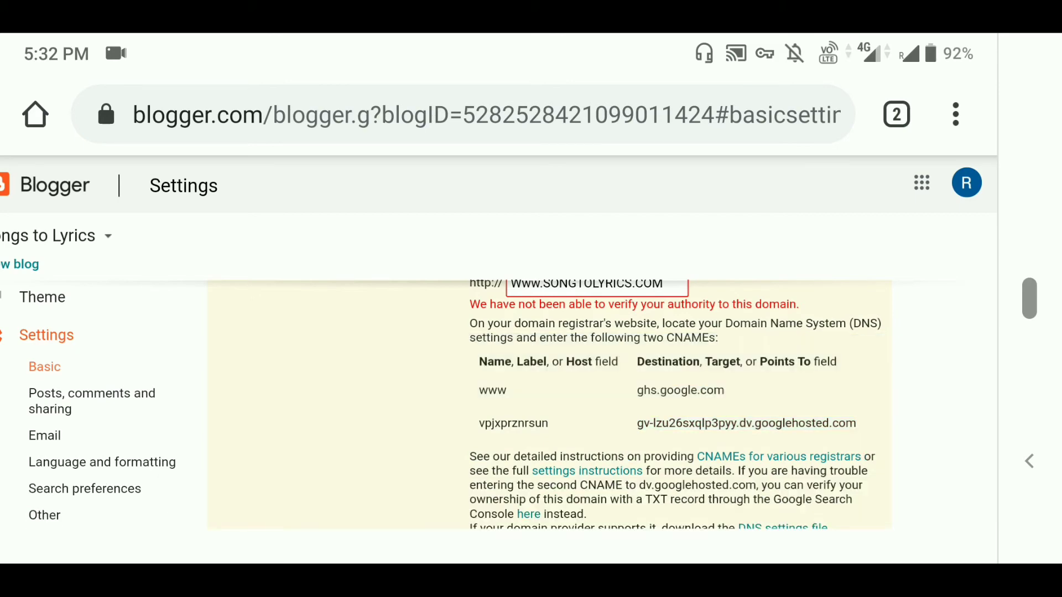
left_click(896, 114)
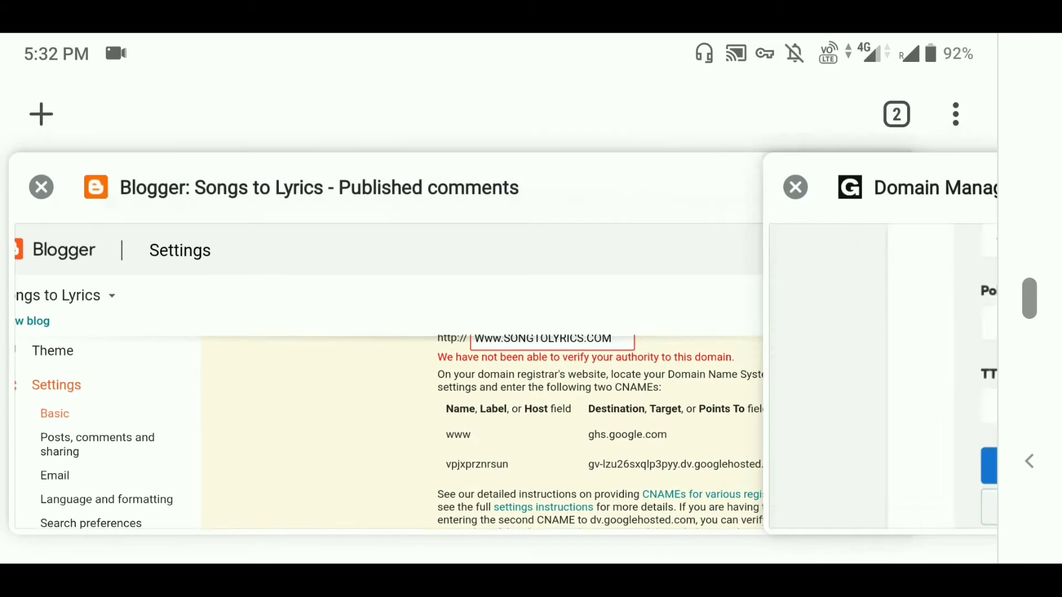
left_click_drag(829, 387, 443, 387)
left_click(608, 387)
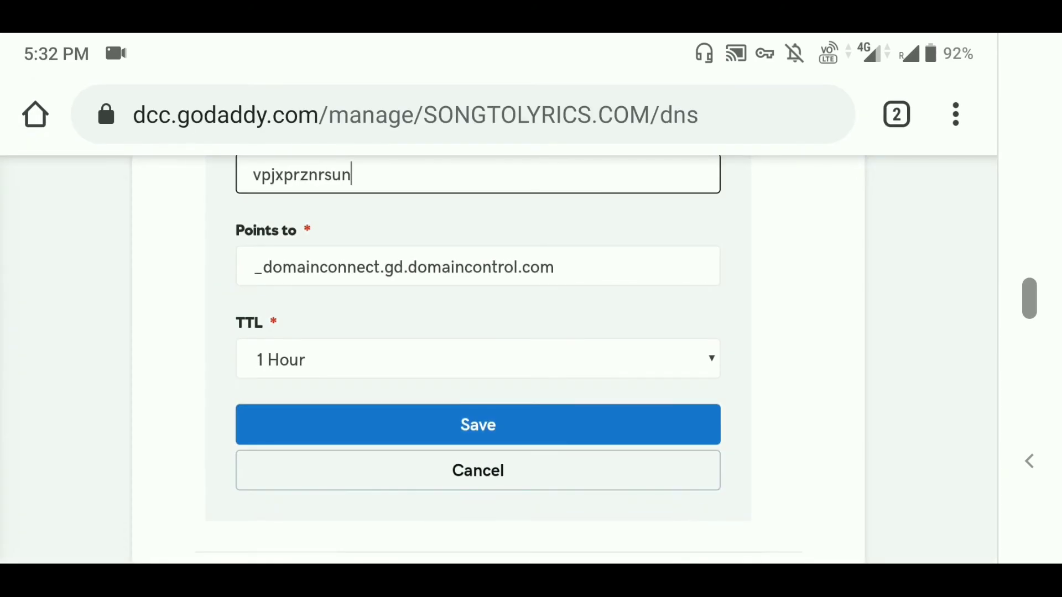
left_click(602, 261)
key("BackSpace")
key("BackSpace")
key("BackSpace")
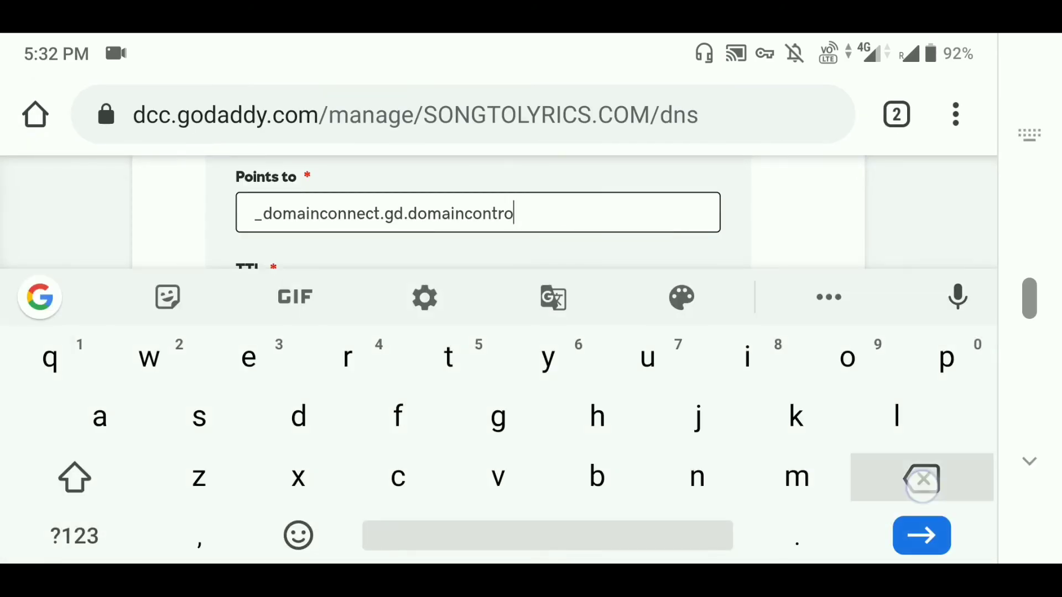
key("BackSpace")
key("BackSpace")
key("BackSpace")
key("BackSpace")
key("BackSpace")
key("BackSpace")
key("BackSpace")
key("BackSpace")
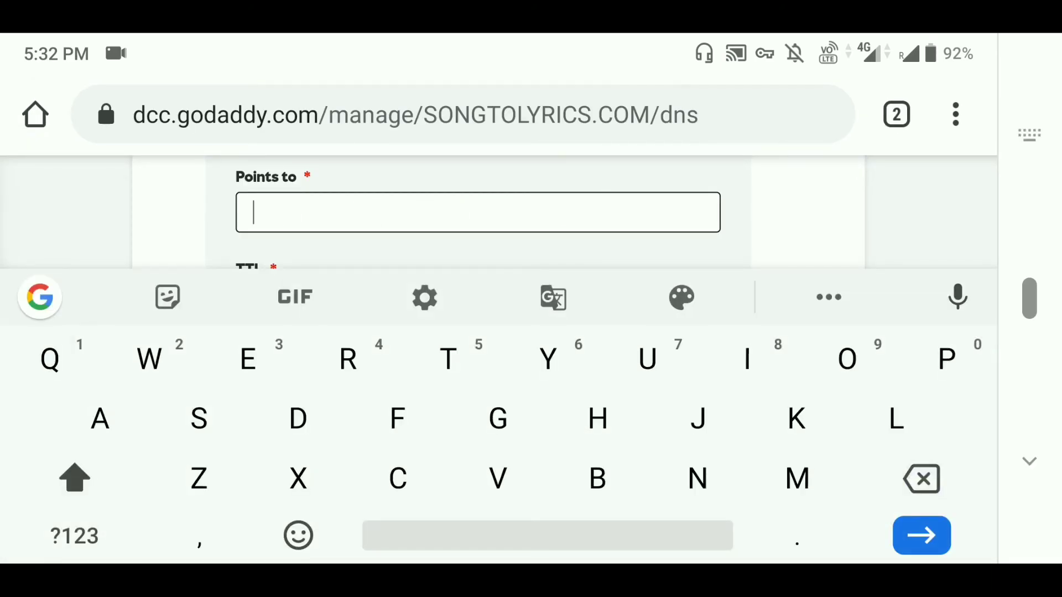
left_click(468, 214)
left_click(254, 153)
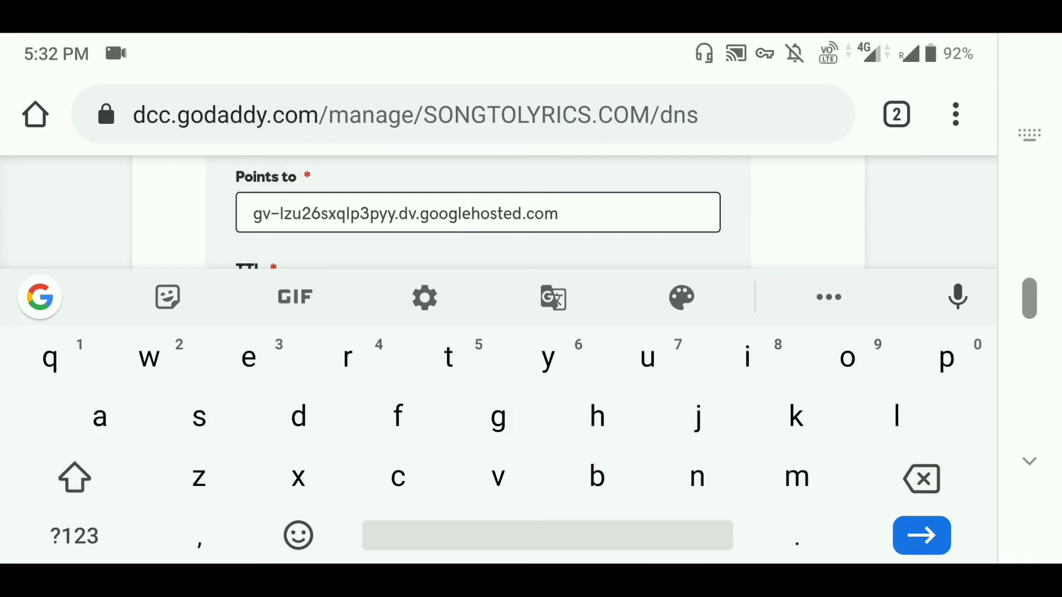
- Give the record a custom TTL of 144000 seconds and save it
left_click(1029, 461)
left_click(662, 297)
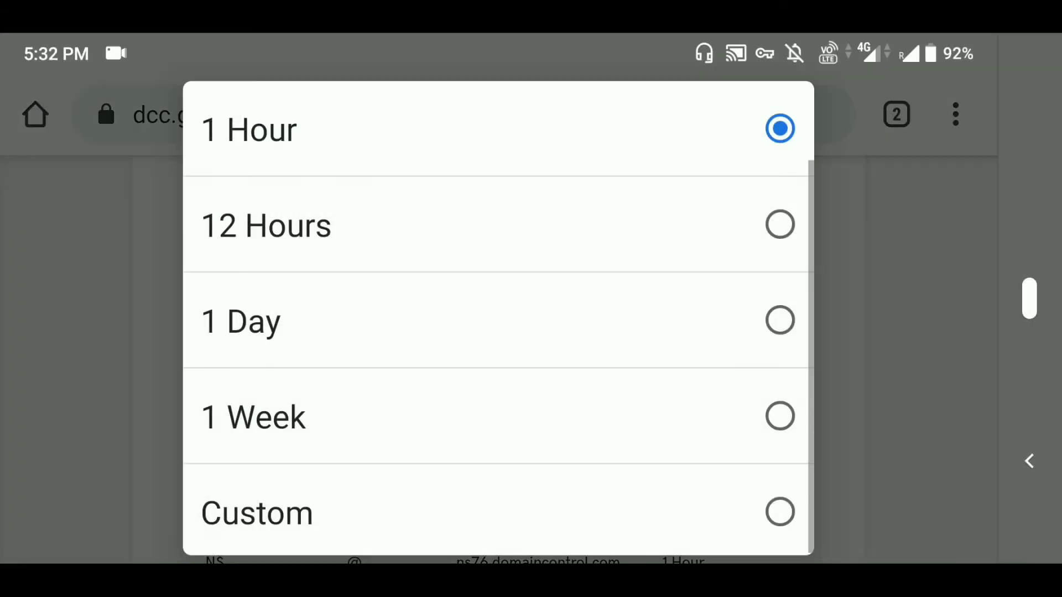
left_click(634, 517)
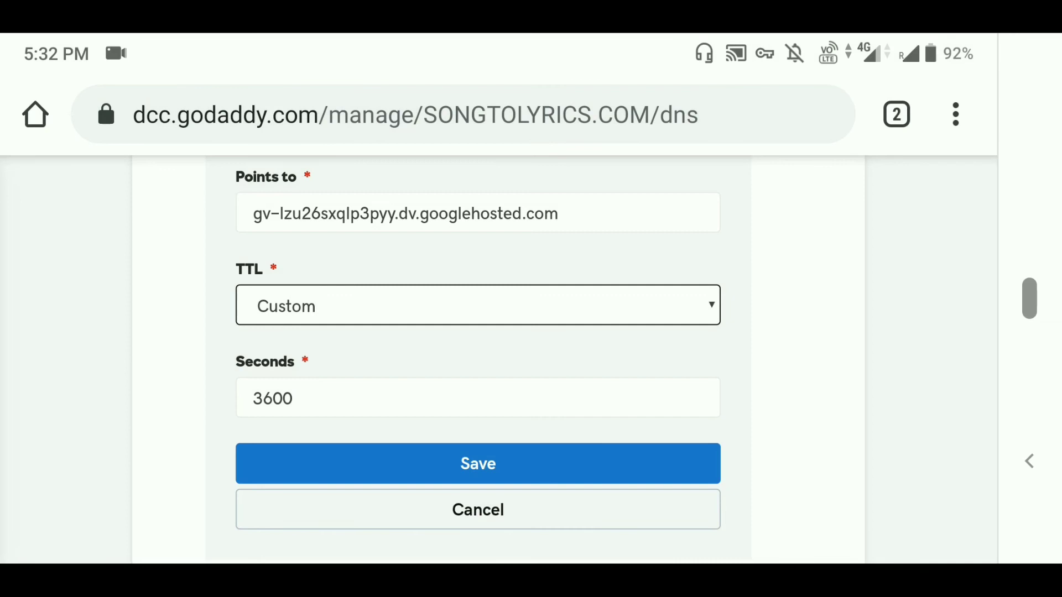
left_click_drag(678, 354, 678, 239)
left_click(522, 275)
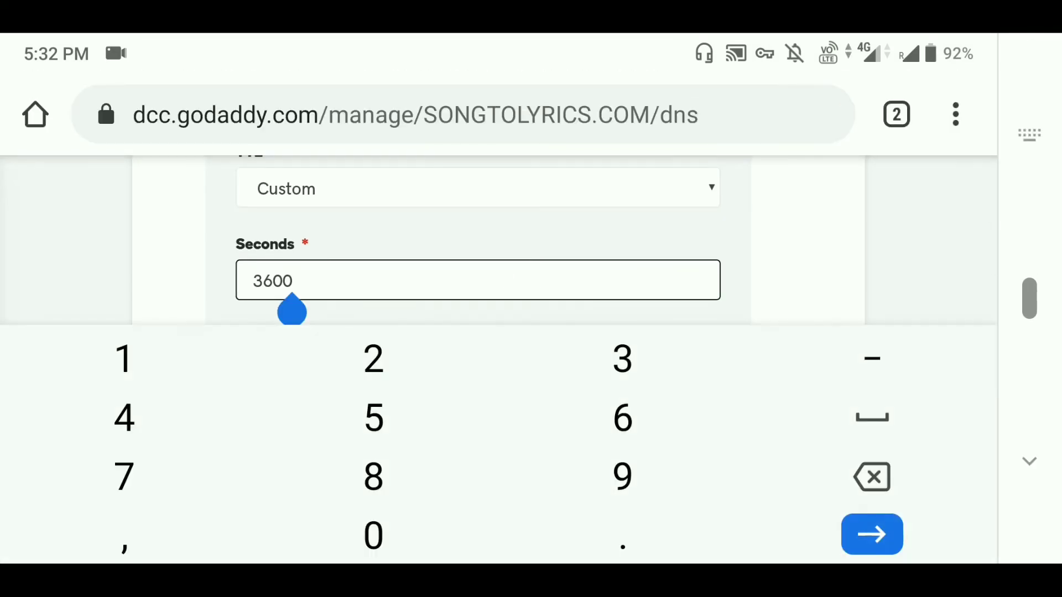
key("BackSpace")
key("BackSpace")
key("BackSpace")
key("BackSpace")
type("14")
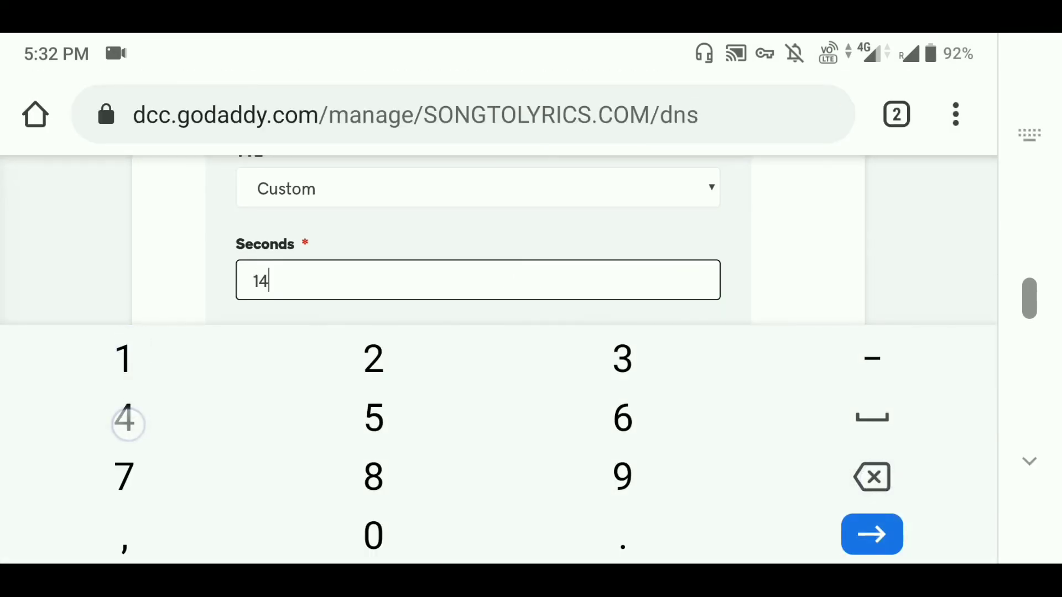
type("4000")
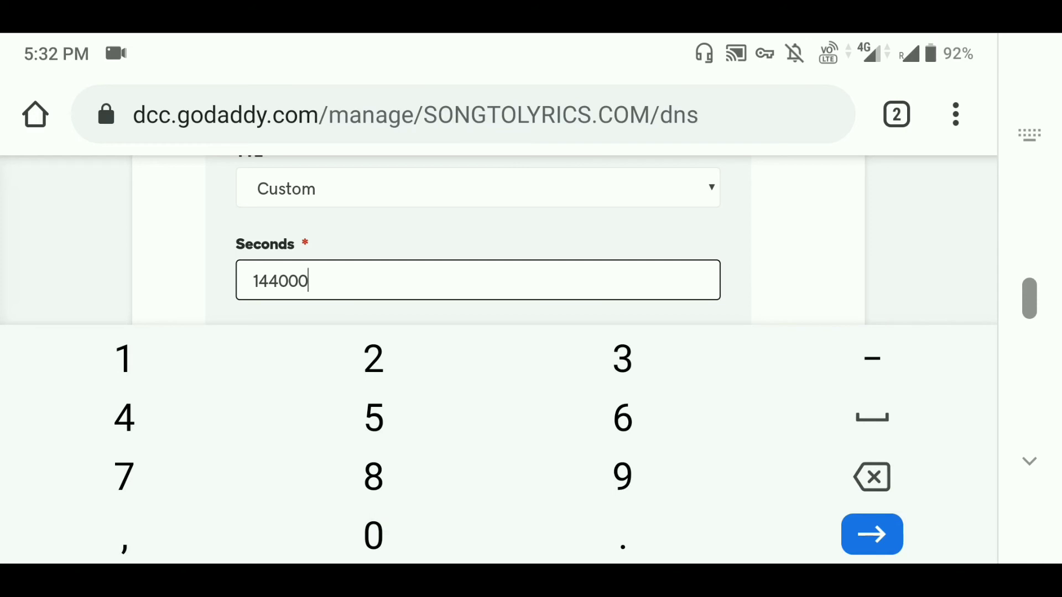
left_click(1029, 461)
left_click(599, 341)
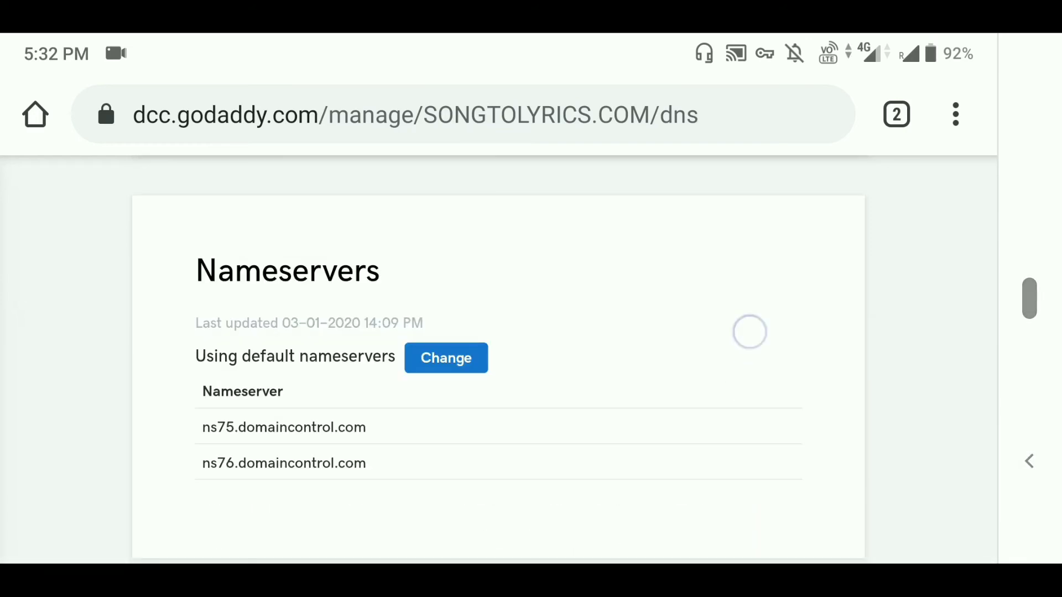
scroll(749, 331, "down", 5)
scroll(907, 408, "down", 10)
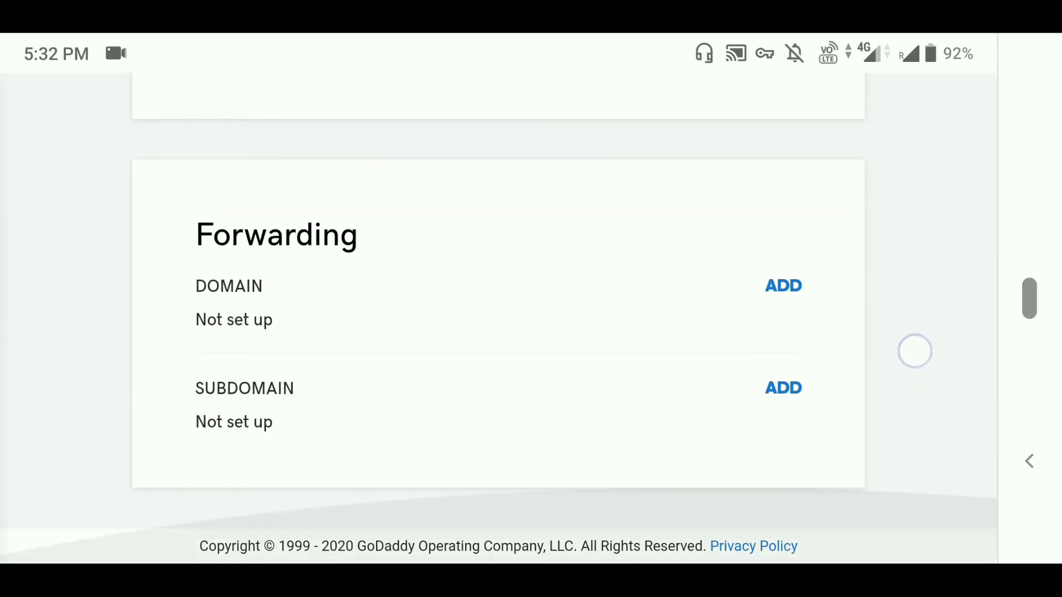
scroll(927, 426, "up", 5)
left_click(896, 112)
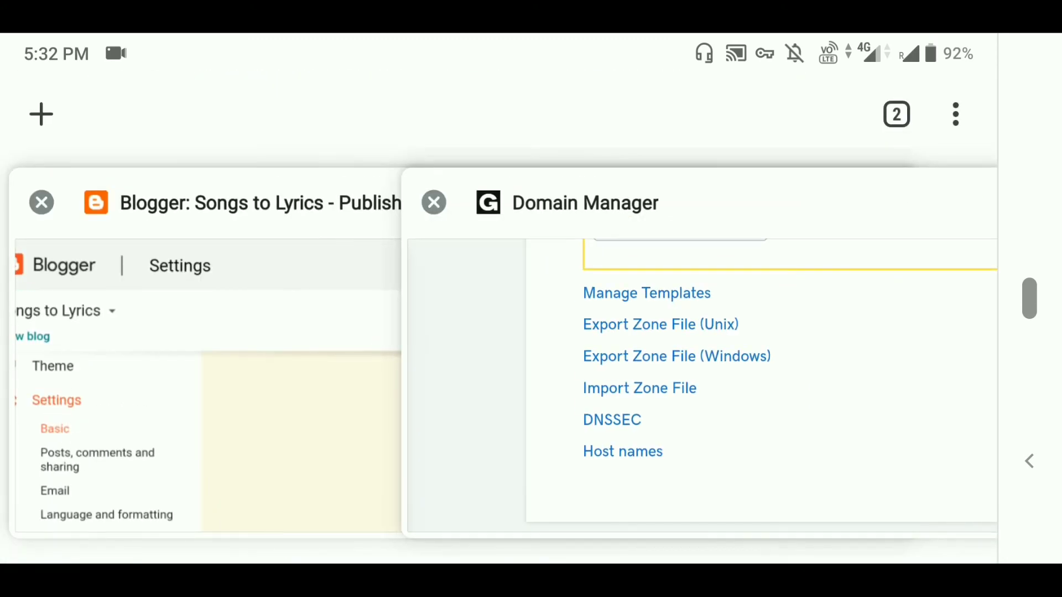
left_click_drag(553, 387, 774, 387)
left_click(517, 410)
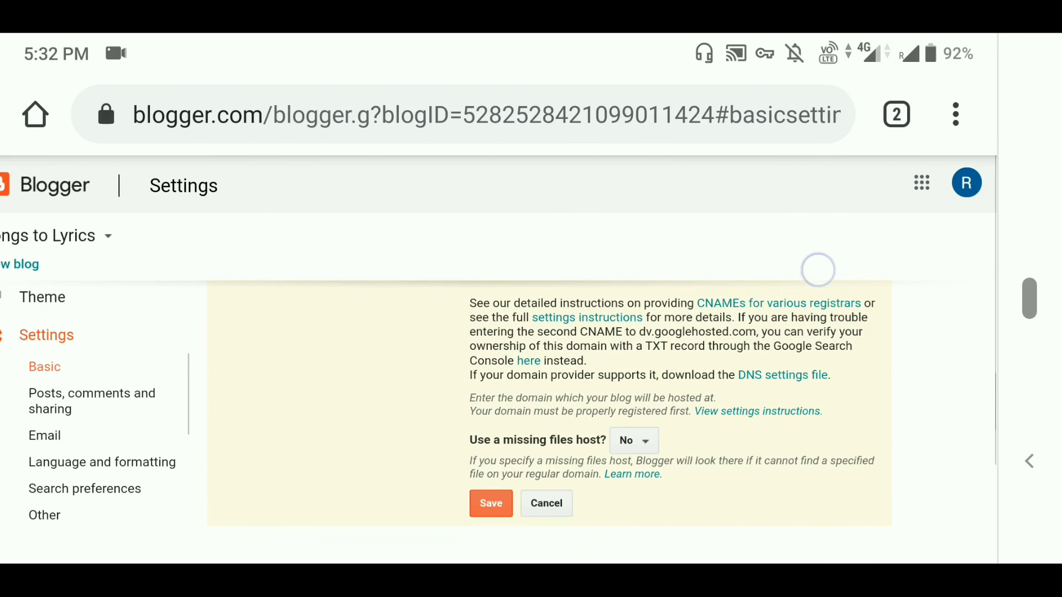
scroll(801, 471, "down", 1)
left_click(491, 457)
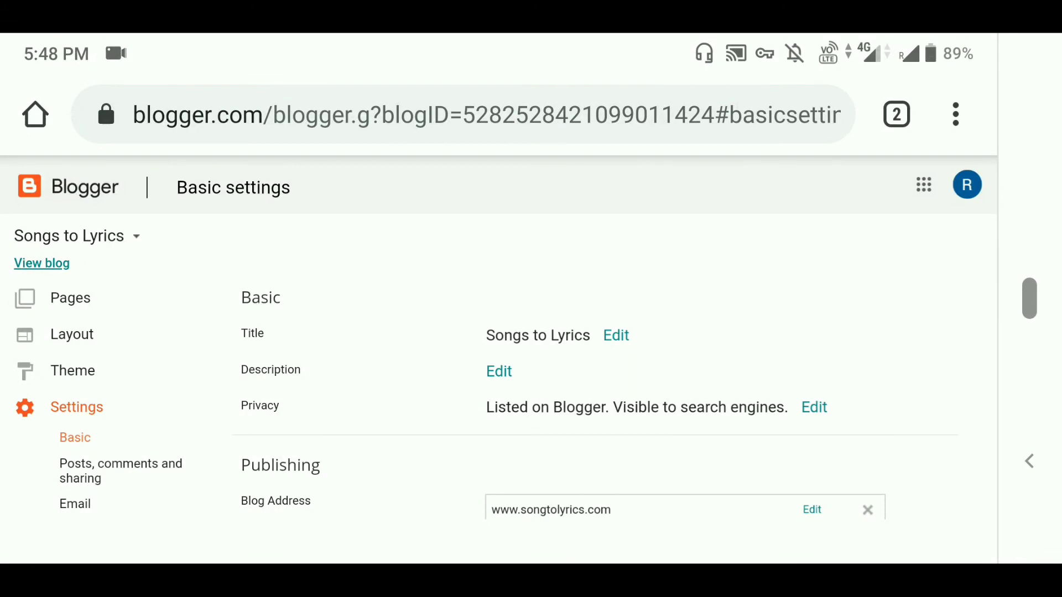
- View the live Songs to Lyrics blog and confirm its NTR Movies post loads at songtolyrics.com
scroll(387, 326, "down", 2)
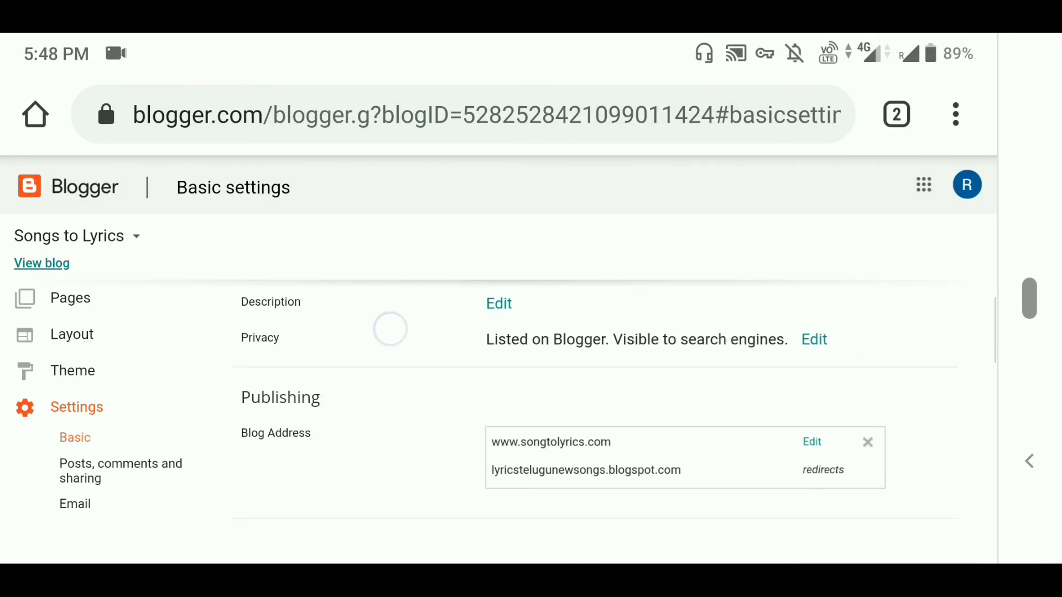
left_click(83, 296)
left_click(69, 297)
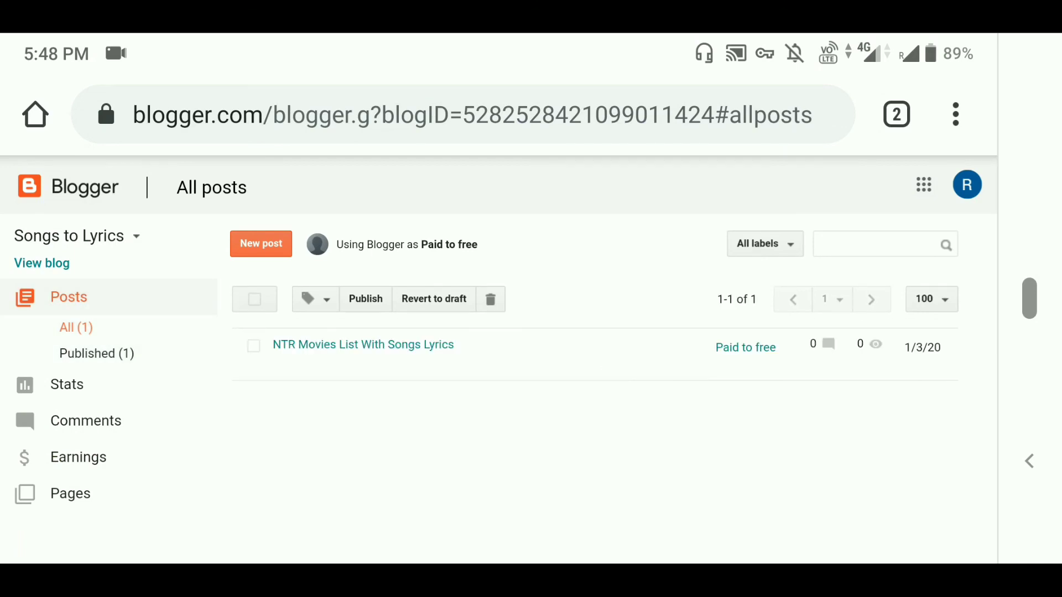
left_click(42, 263)
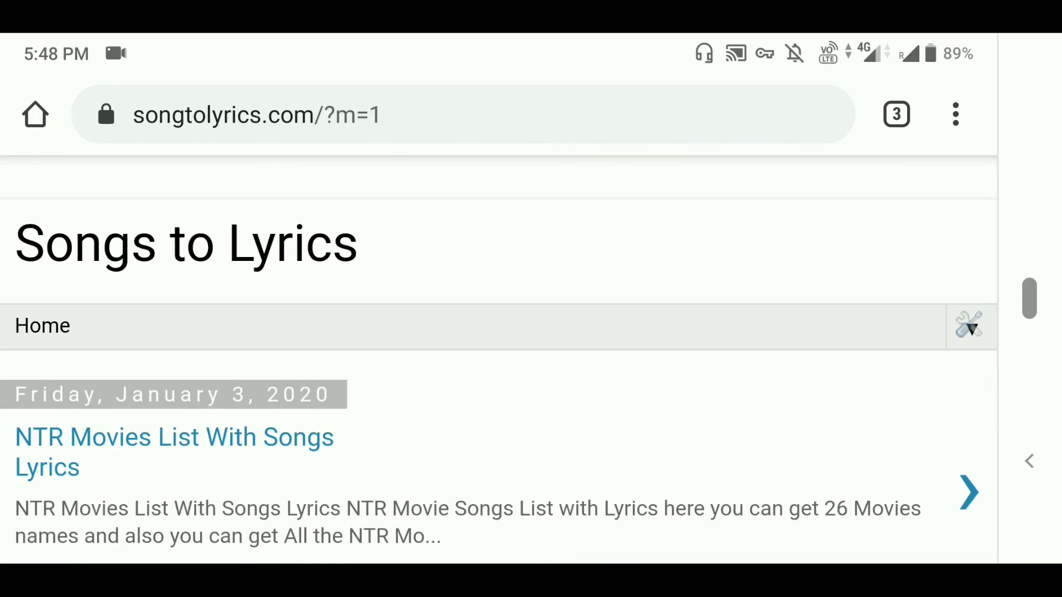
scroll(701, 367, "down", 3)
scroll(774, 332, "up", 3)
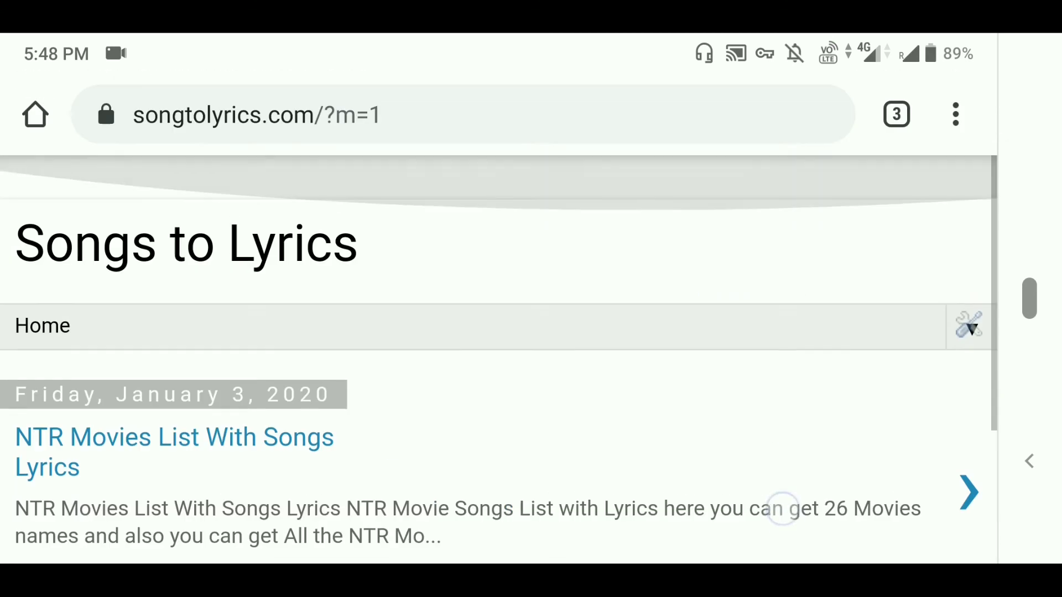